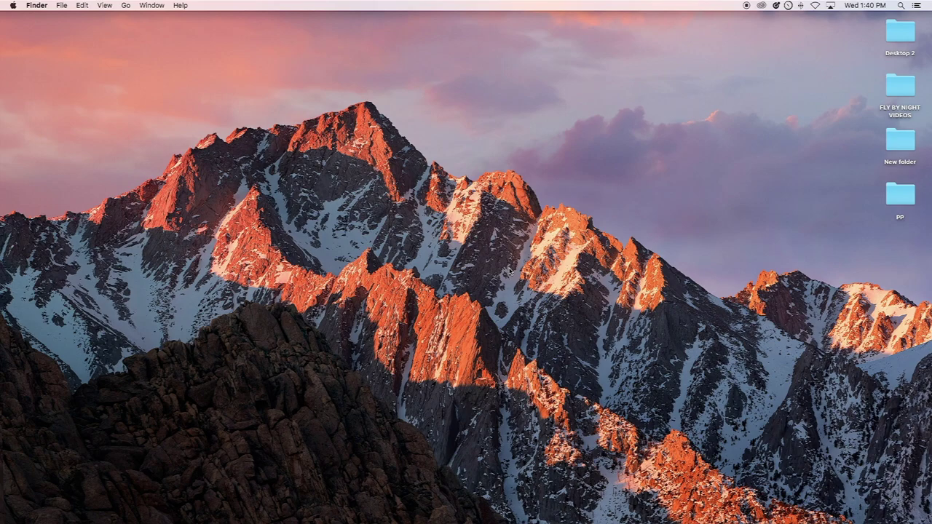
Launch Premiere Pro and create a new project named "tutorial" with the default settings.
mouse_move(558, 510)
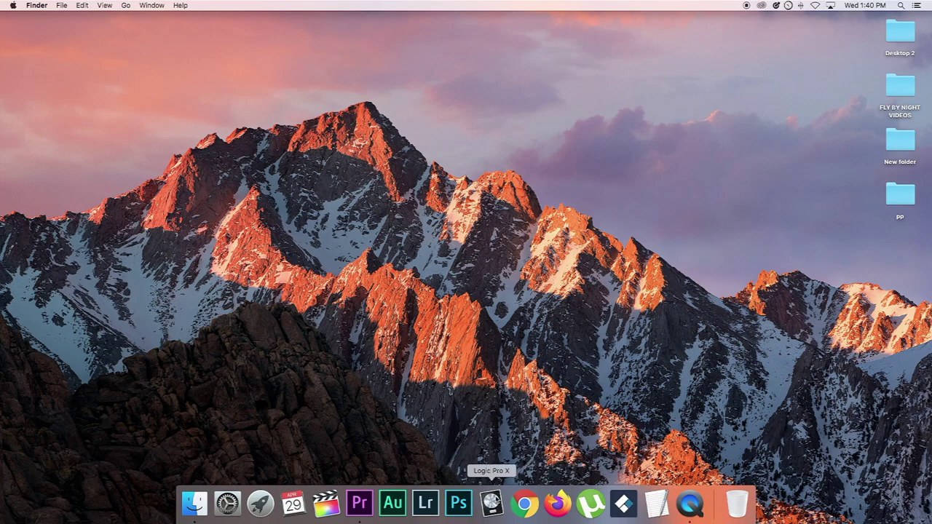
click(360, 504)
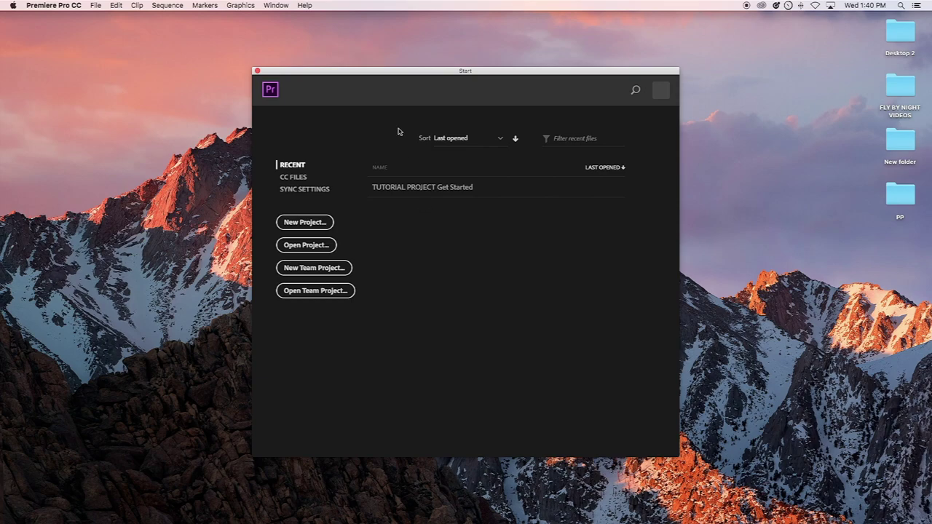
click(301, 243)
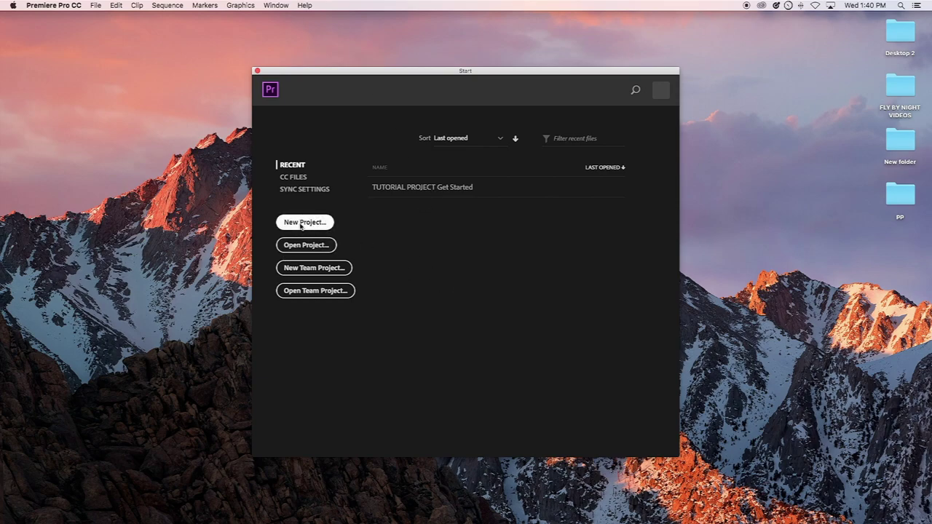
click(307, 223)
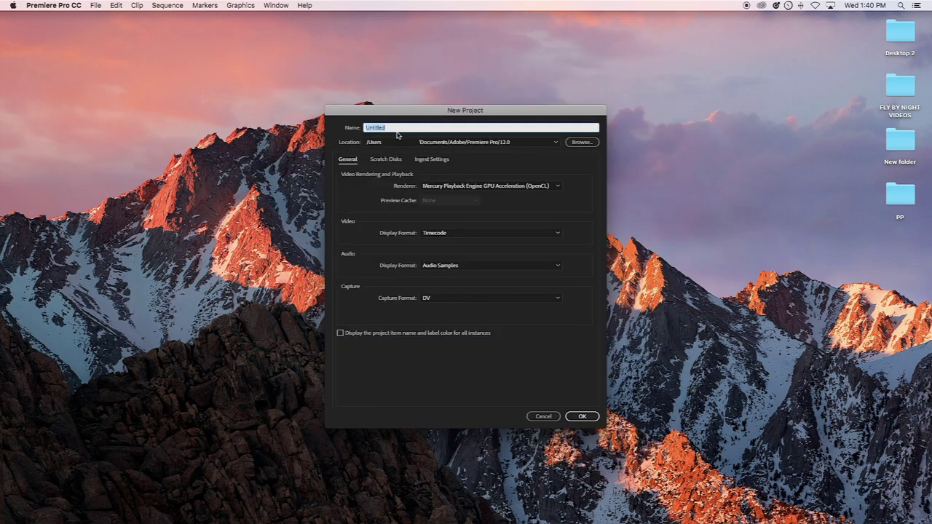
click(398, 128)
drag(398, 127, 311, 122)
text(tutorial)
key(Tab)
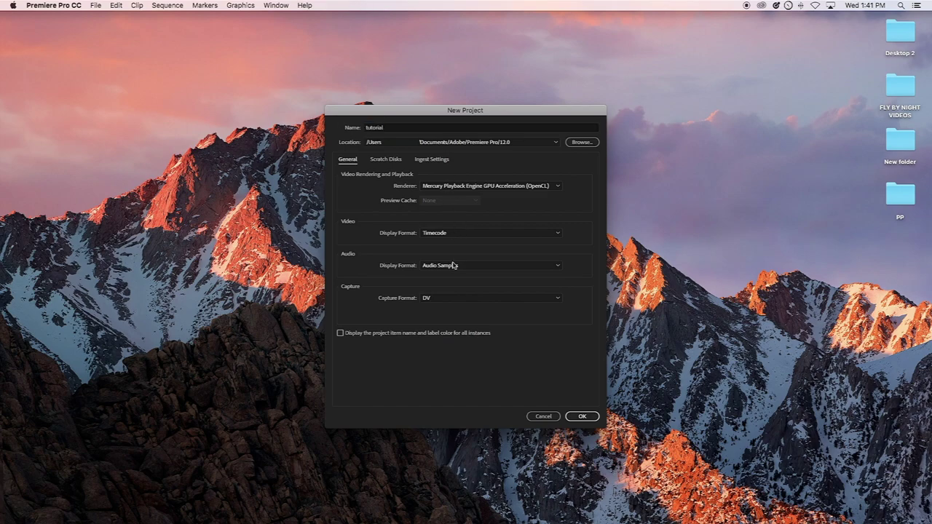
key(Return)
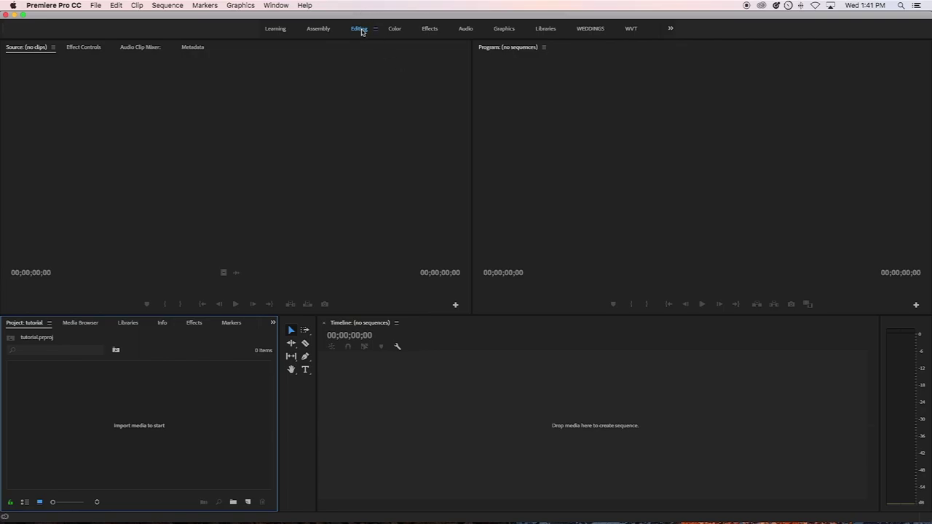
Browse the preset workspaces, including Learning, Assembly, Graphics, Color and Effects, to compare their panel layouts.
click(288, 32)
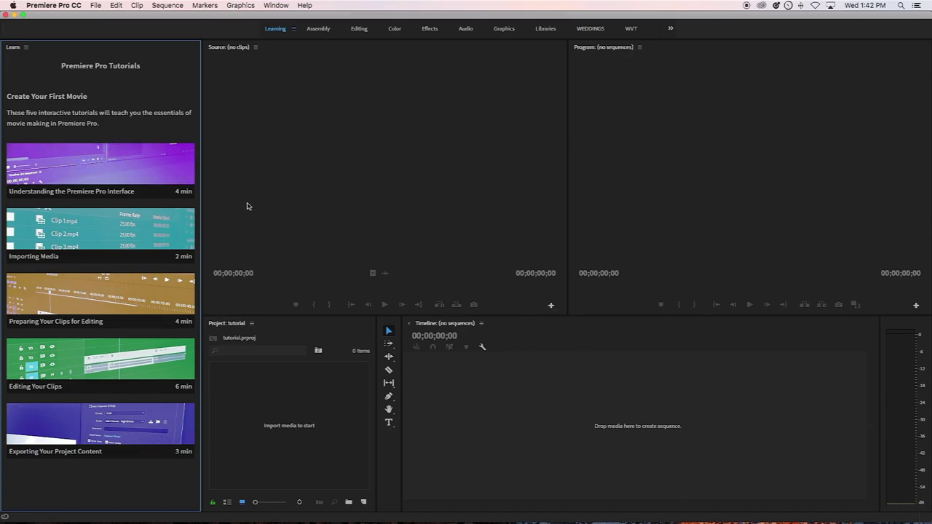
click(319, 29)
click(548, 30)
click(506, 32)
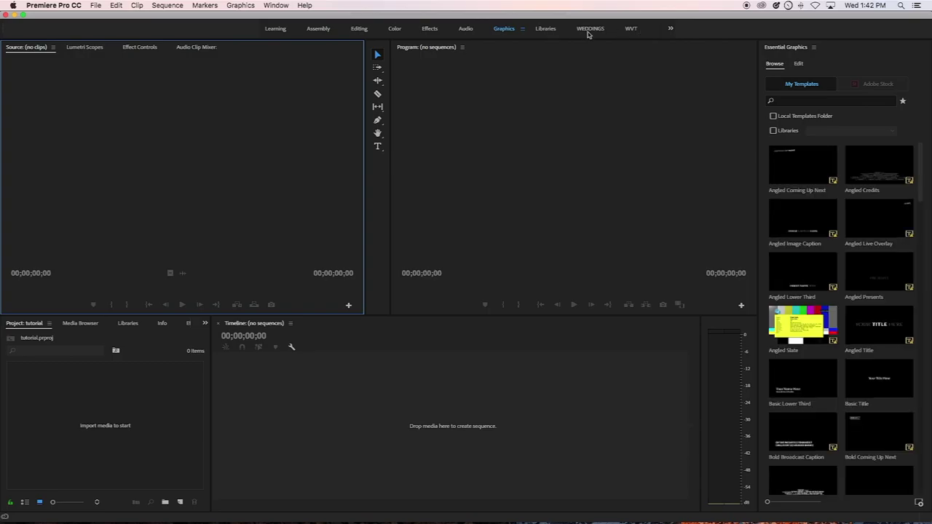
click(278, 30)
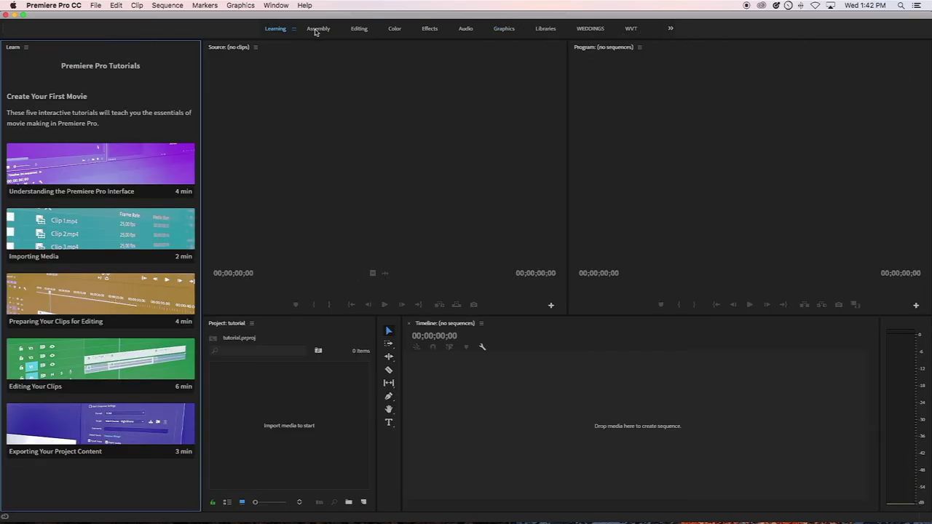
click(318, 29)
click(399, 31)
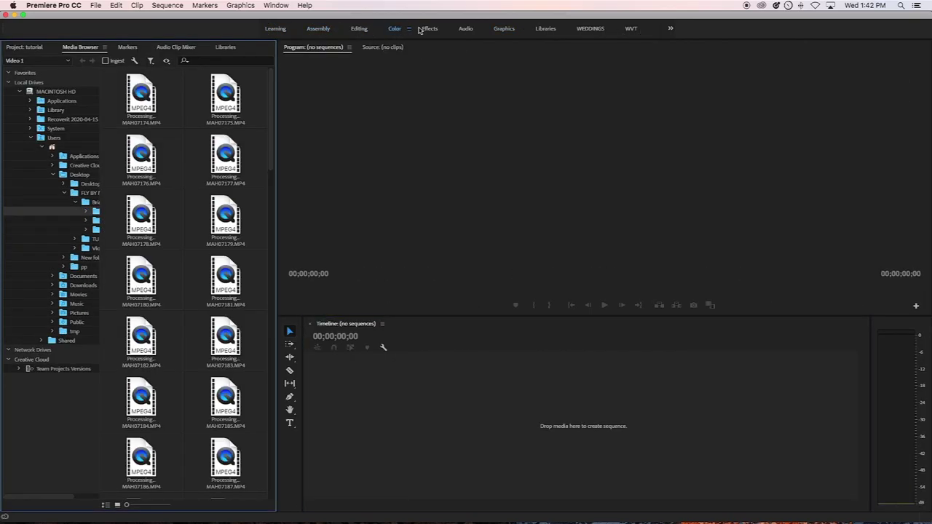
click(435, 31)
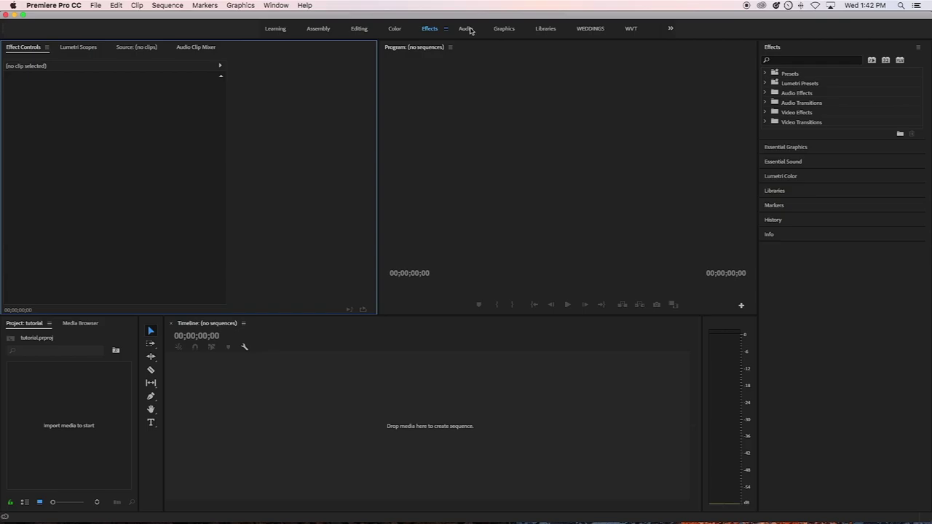
click(325, 31)
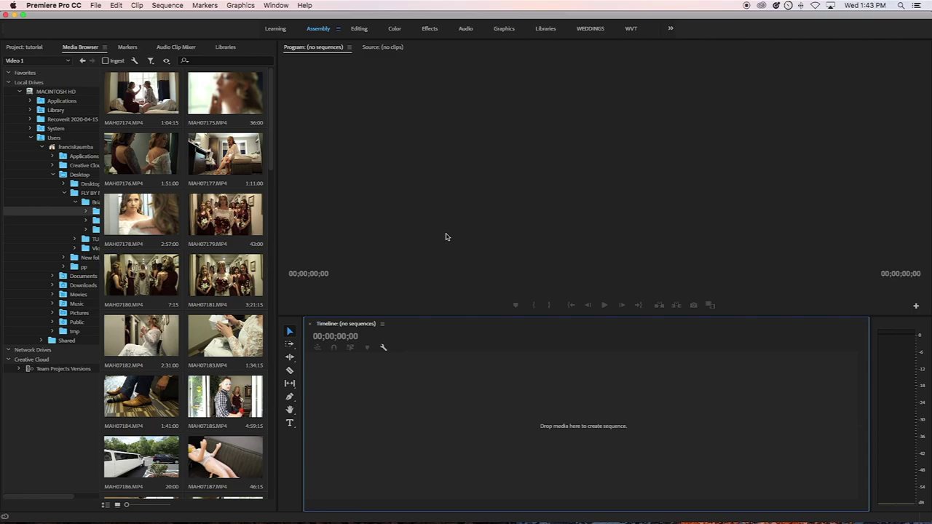
Switch the workspace to All Panels.
click(283, 6)
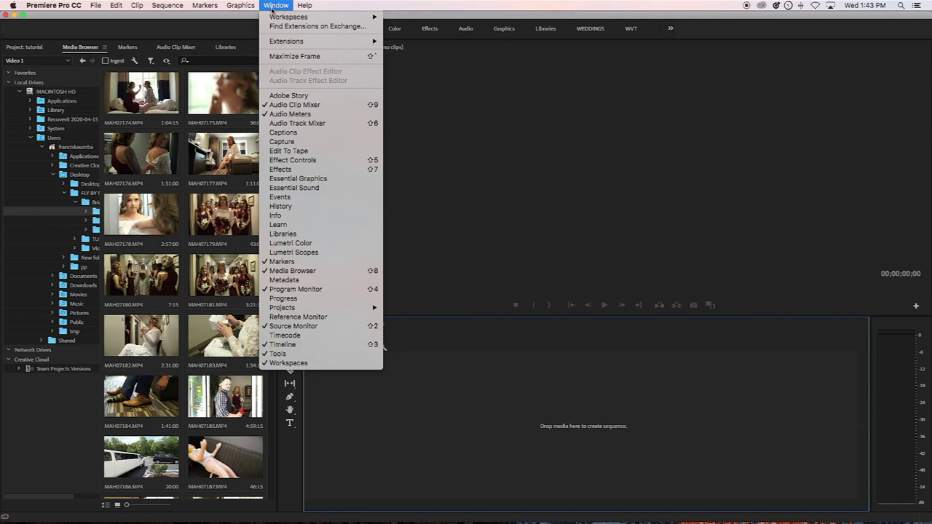
mouse_move(295, 19)
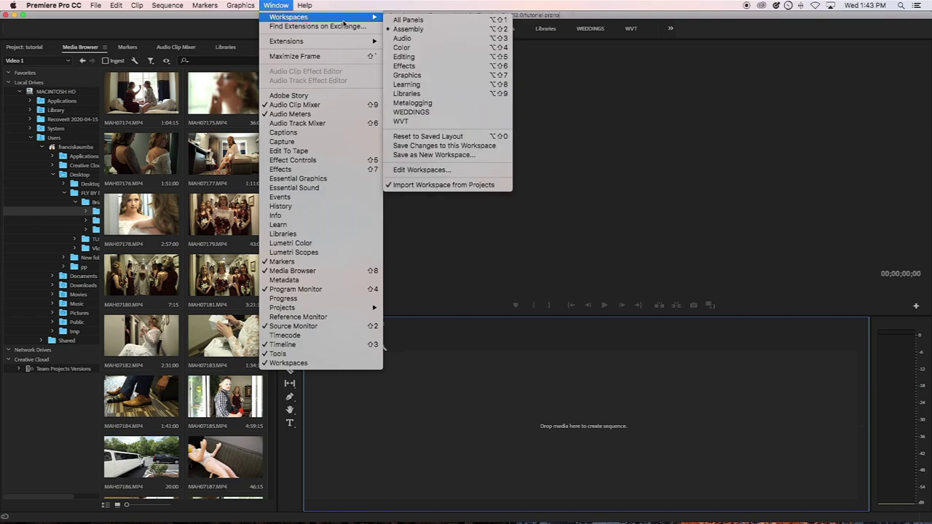
click(409, 24)
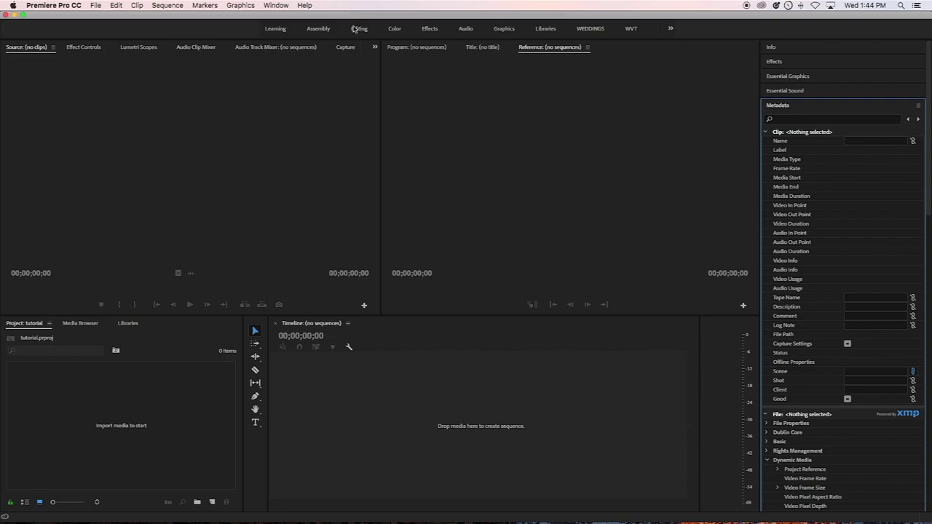
drag(325, 24, 385, 16)
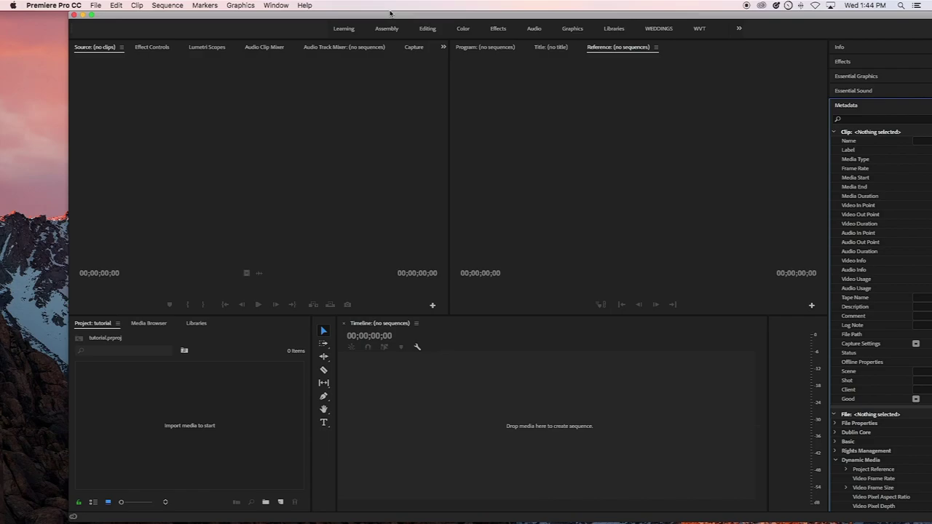
drag(293, 17, 312, 14)
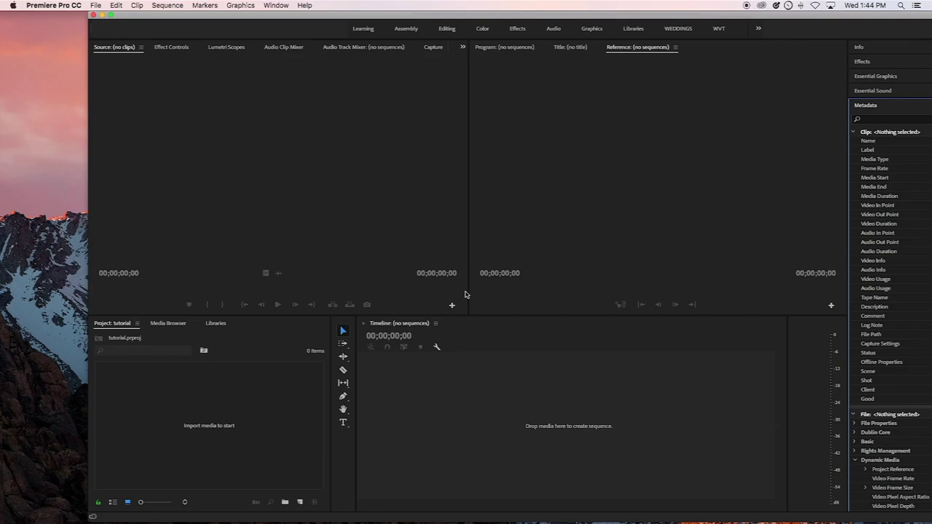
click(414, 17)
drag(414, 17, 397, 13)
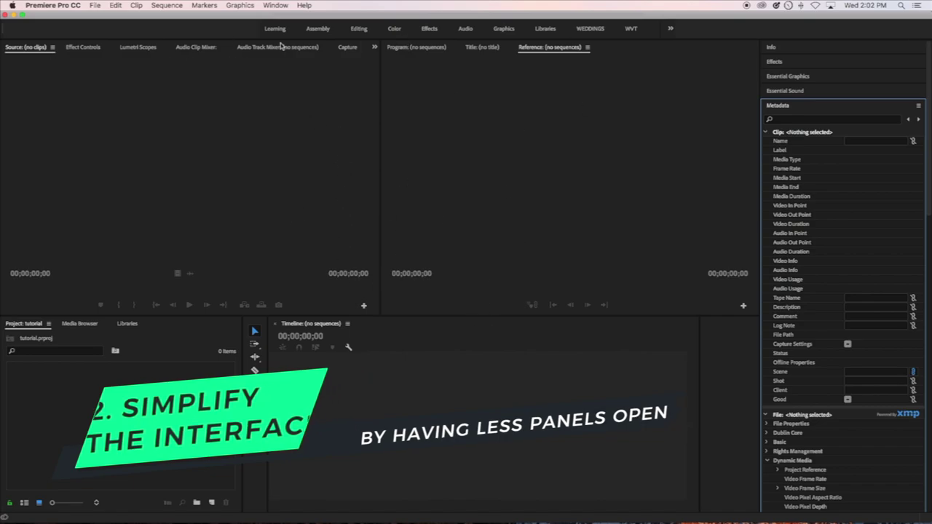
click(93, 3)
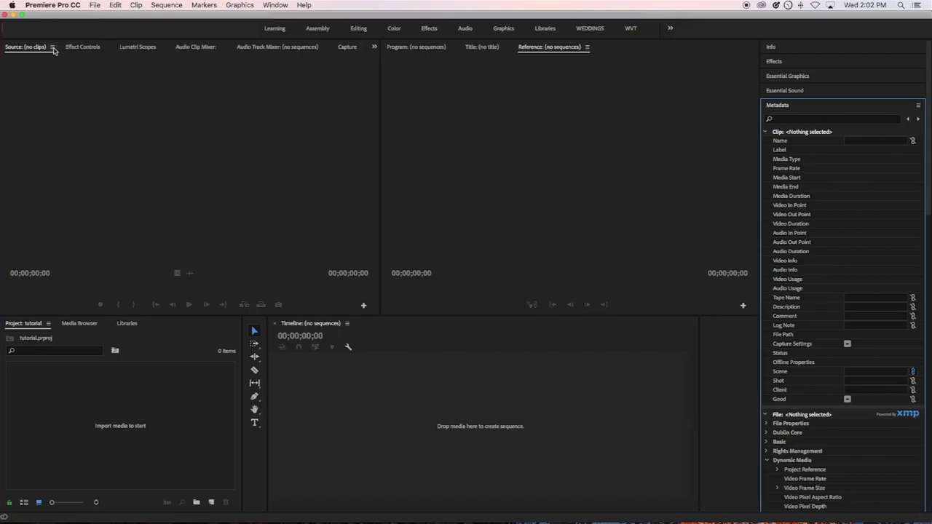
Close the Lumetri Scopes panel in the Source monitor's panel group.
click(85, 46)
click(106, 47)
click(137, 46)
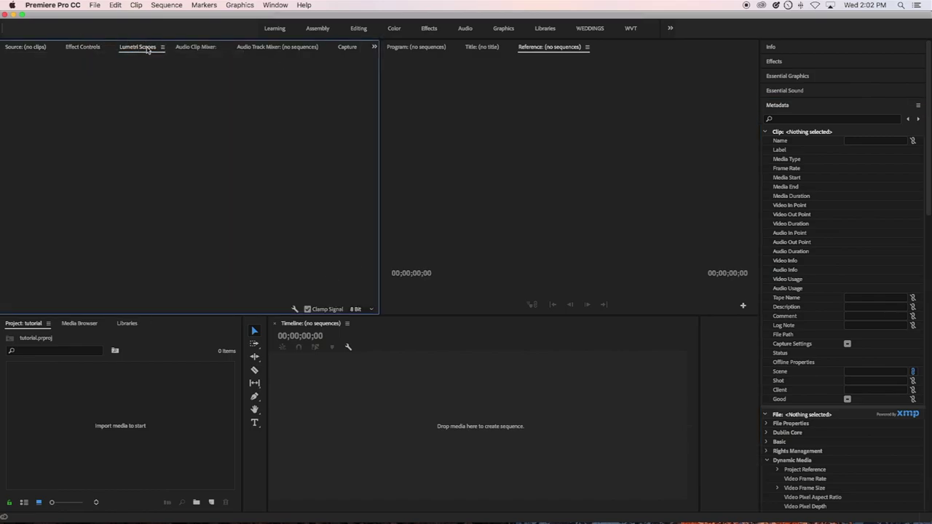
click(163, 47)
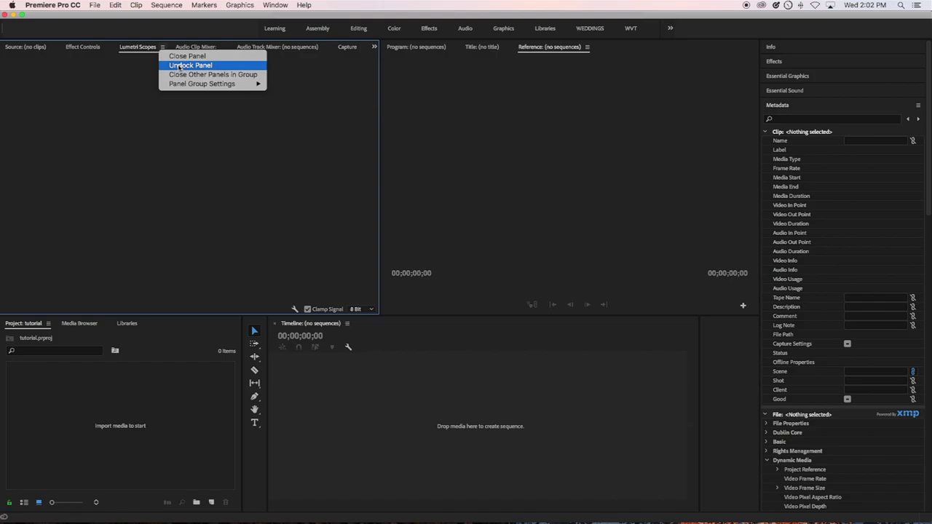
click(186, 57)
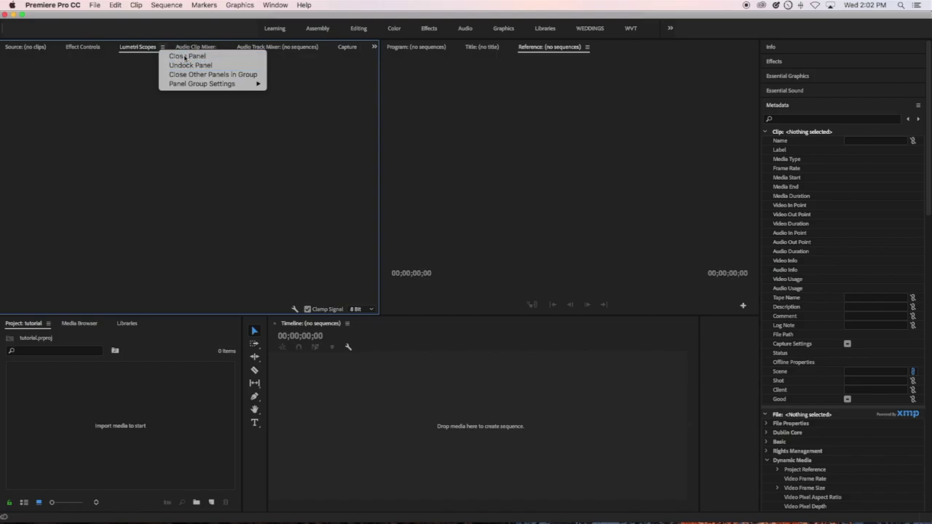
Undock the Audio Clip Mixer into a floating window, move it, and dock it back into the Source monitor's panel group.
click(167, 47)
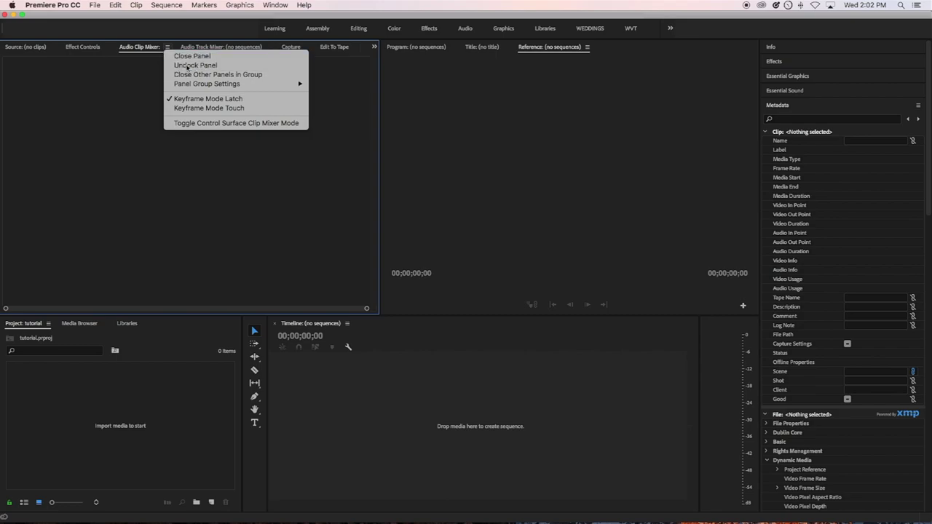
click(186, 66)
drag(41, 38, 136, 83)
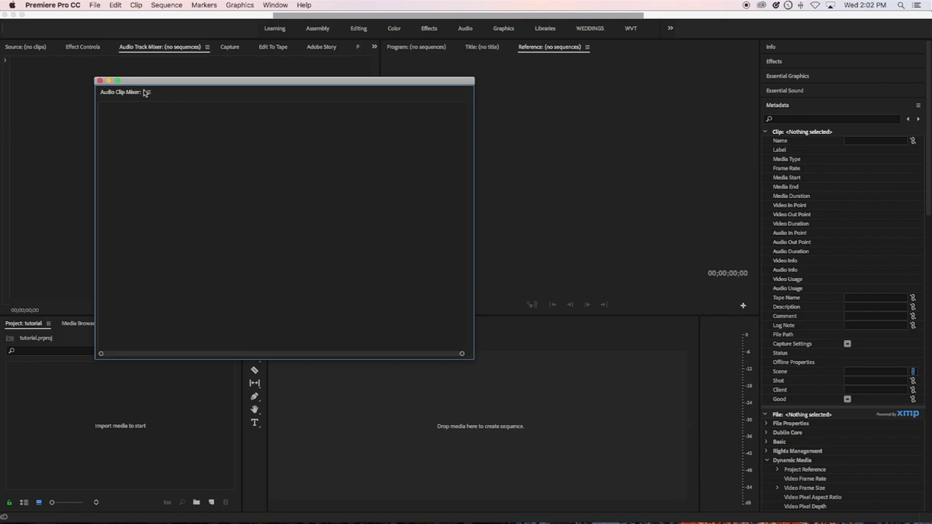
click(149, 93)
click(180, 87)
drag(124, 92, 207, 49)
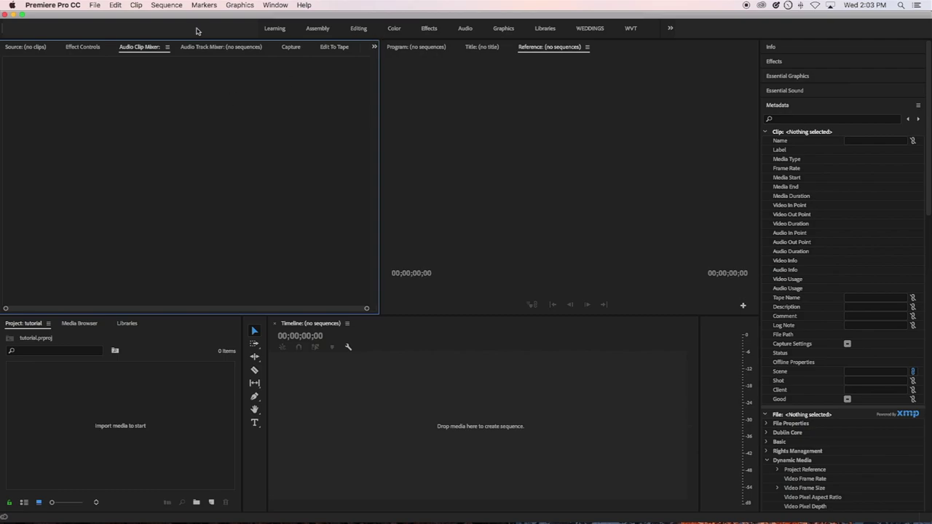
Shift the main window aside, undock the Project panel and place its floating window over the uncovered desktop.
drag(183, 13, 365, 13)
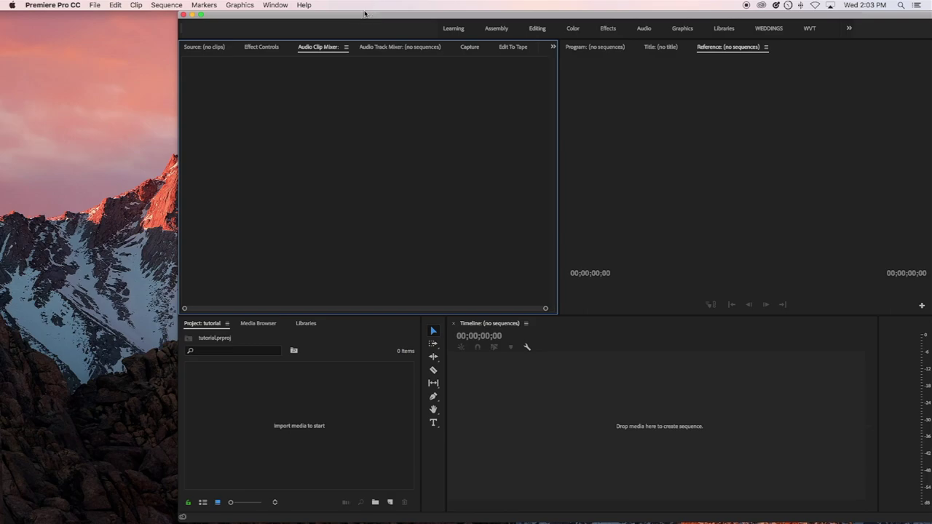
click(222, 327)
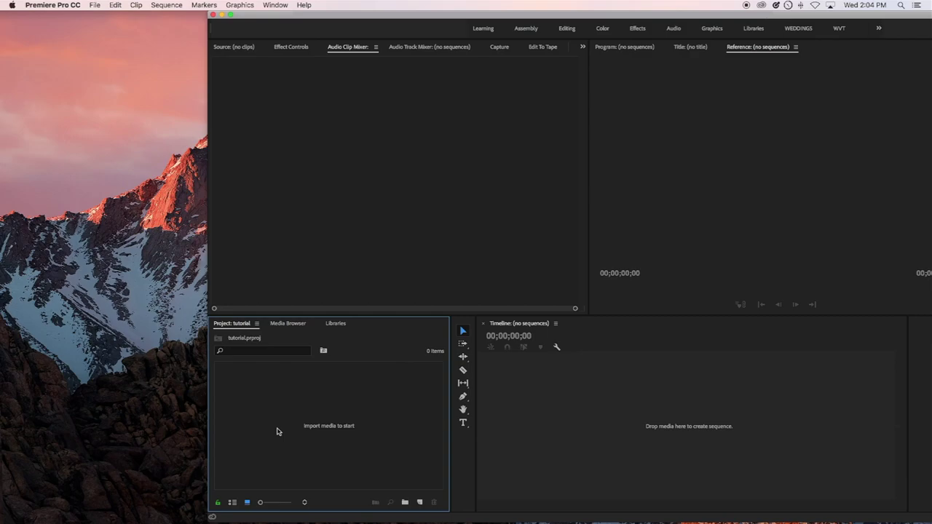
click(256, 324)
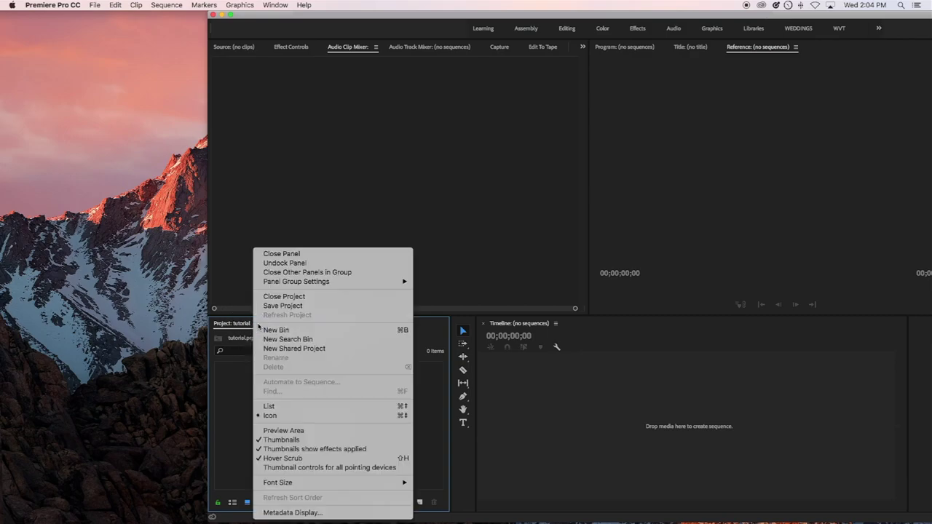
click(295, 264)
drag(288, 312, 80, 70)
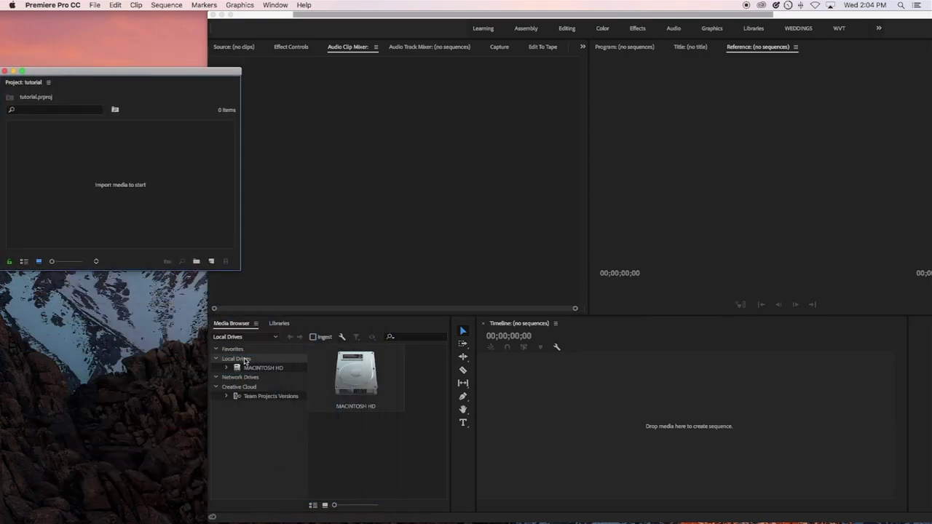
Move the Media Browser panel into the floating Project window so both panels share one group.
click(239, 325)
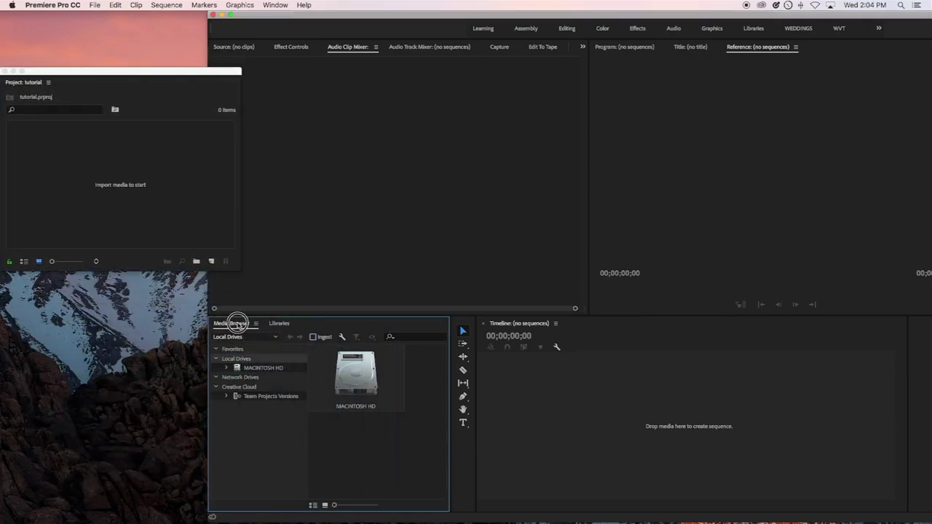
click(256, 324)
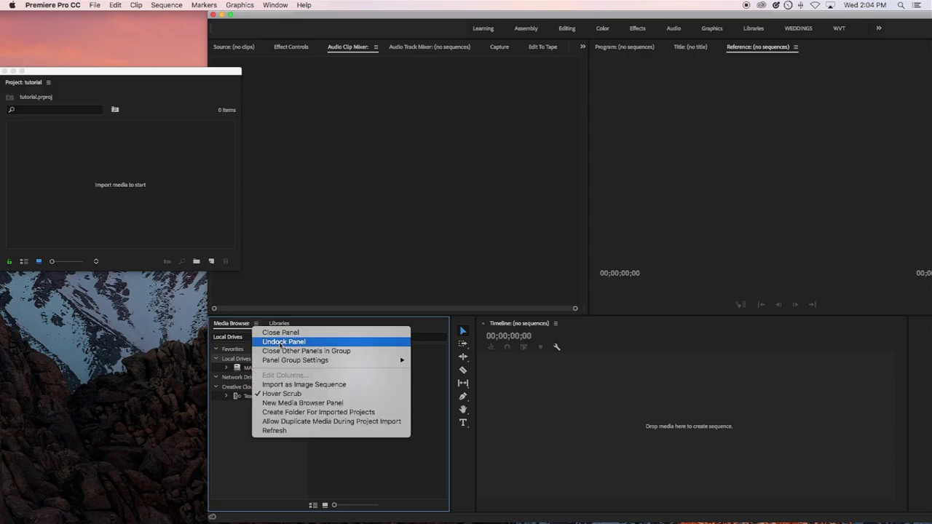
click(235, 323)
click(233, 325)
drag(233, 324, 73, 84)
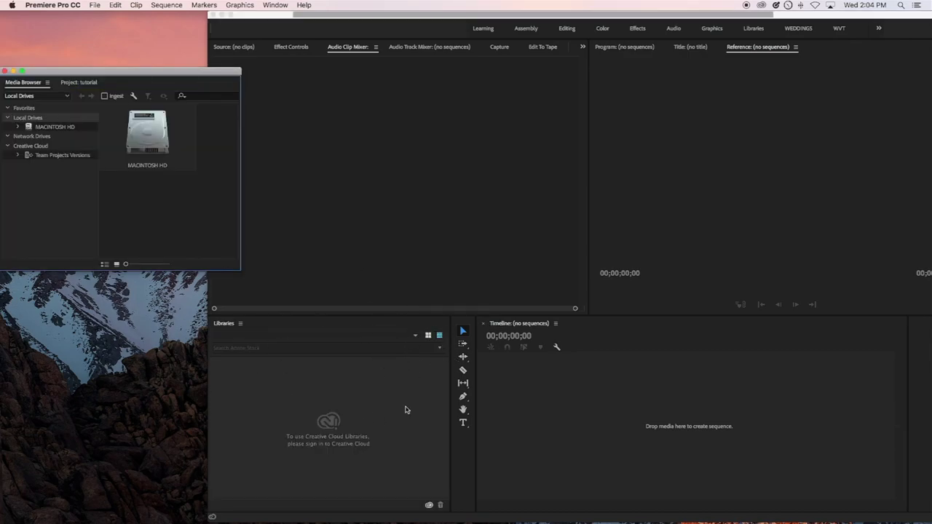
Close the Libraries panel beside the Timeline.
click(440, 336)
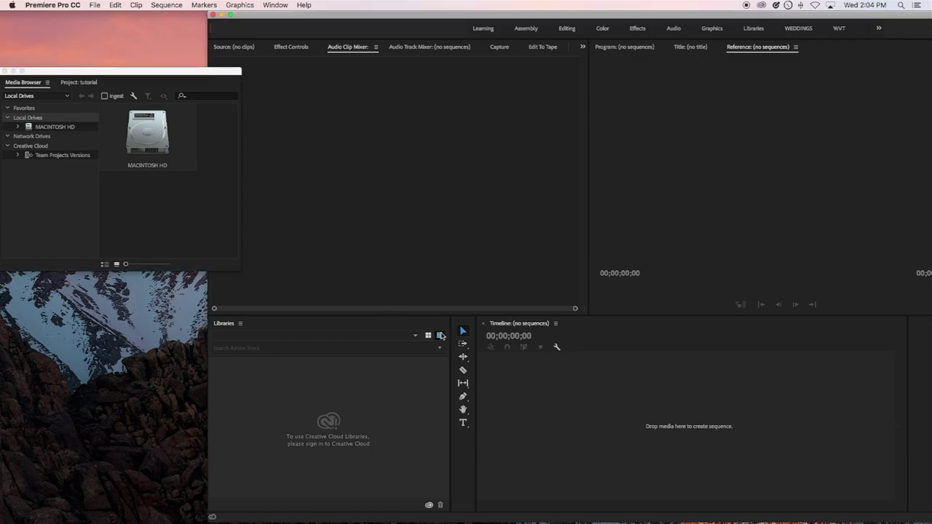
click(240, 323)
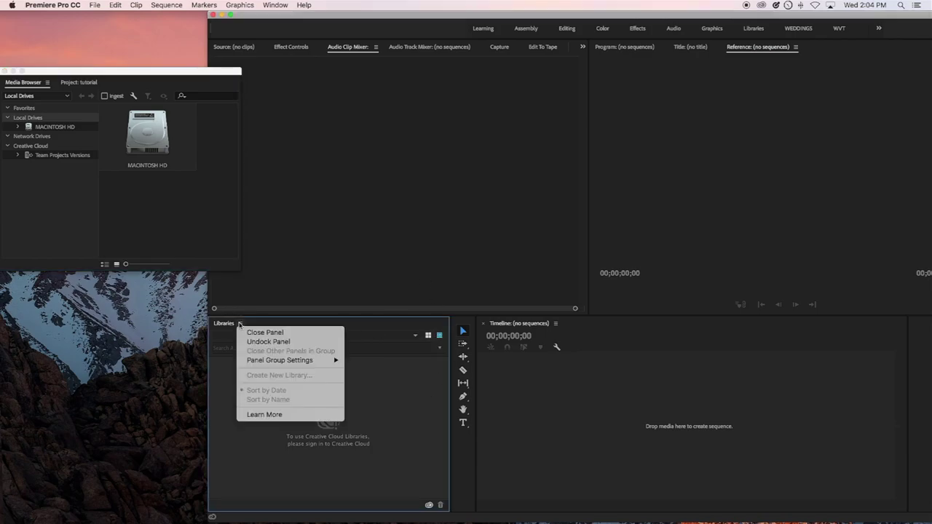
click(265, 334)
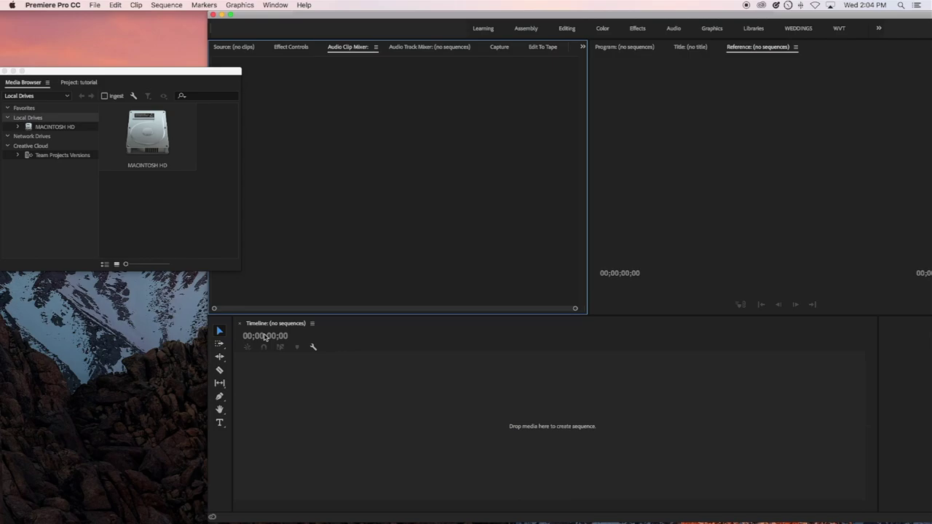
Undock the Timeline panel into its own floating window.
click(408, 336)
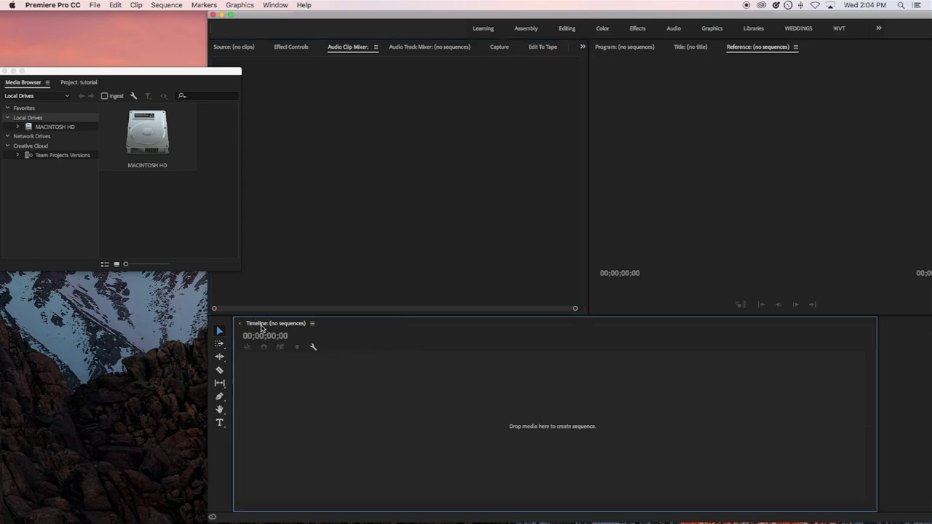
click(312, 323)
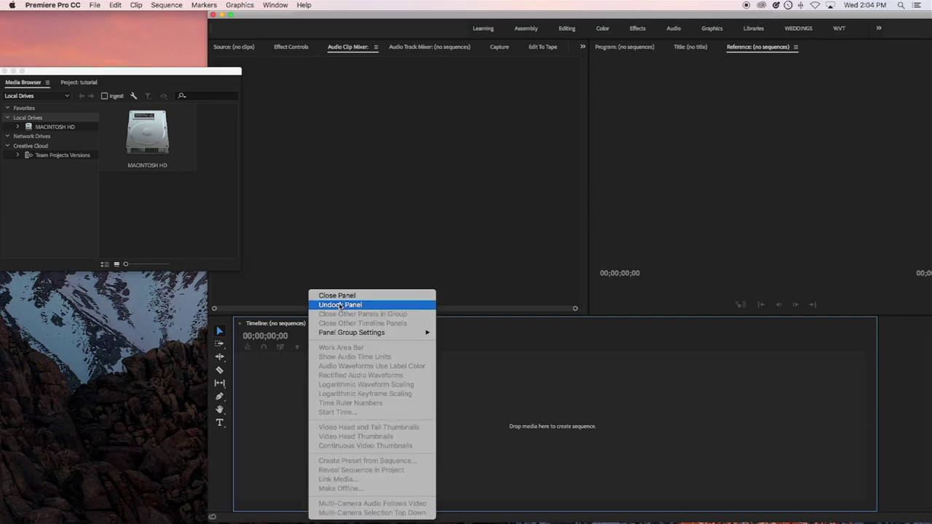
click(341, 305)
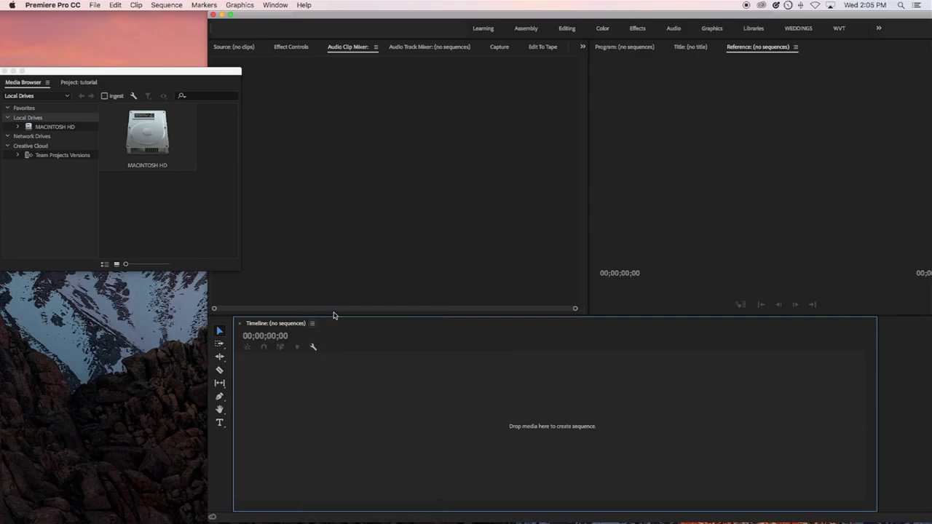
drag(350, 315, 427, 352)
Dock the Tools panel beside the Timeline in its floating window and narrow it to a single vertical column of tools.
click(223, 324)
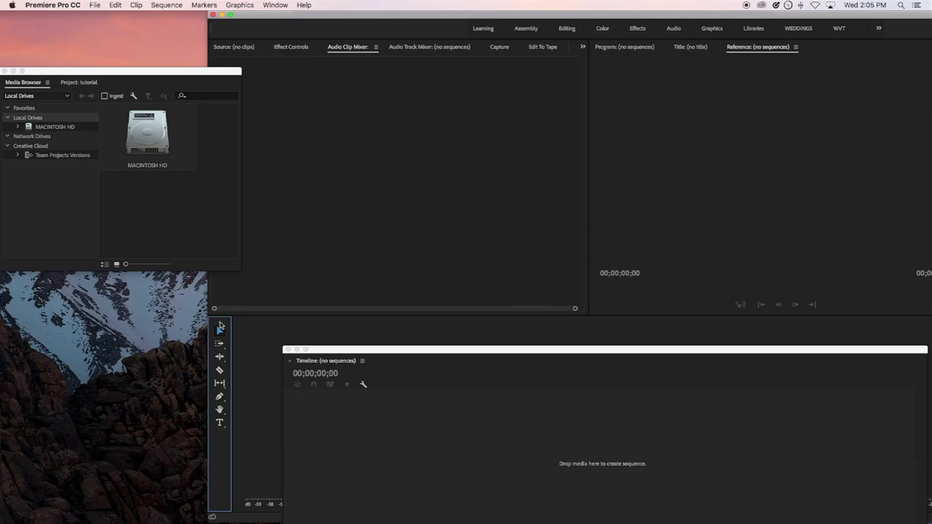
click(219, 323)
drag(219, 323, 287, 399)
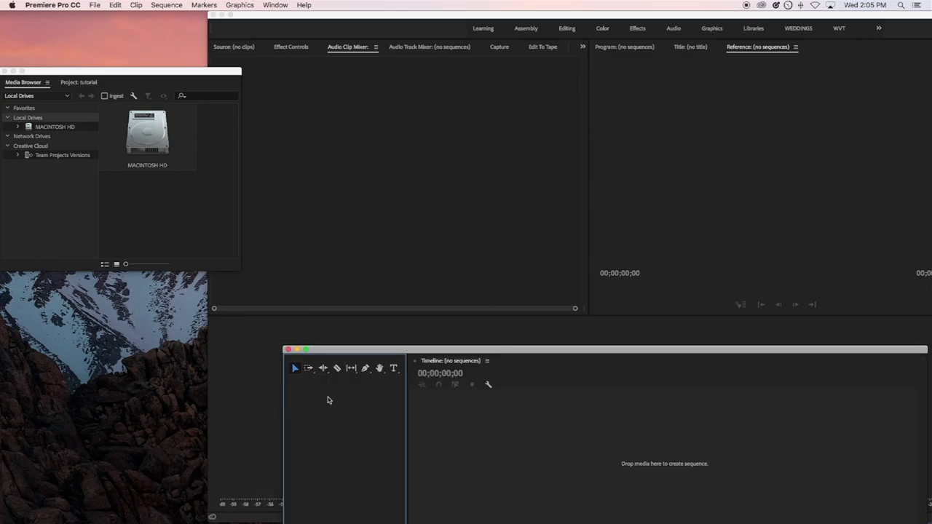
drag(407, 402, 279, 413)
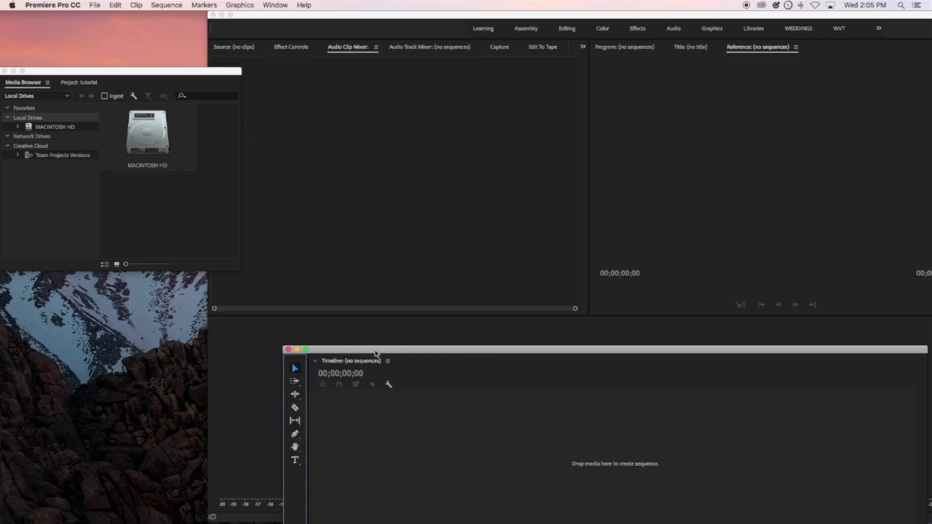
Move the floating Timeline and Tools window so that it partly covers the desktop below the Media Browser window.
drag(370, 349, 206, 310)
mouse_move(145, 376)
mouse_down()
mouse_move(319, 377)
mouse_move(132, 374)
mouse_move(145, 375)
mouse_up()
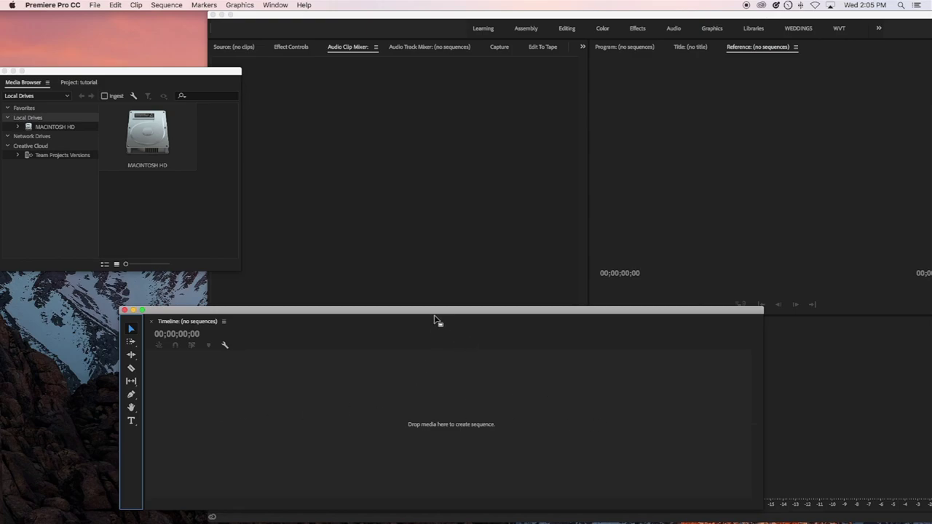
drag(435, 312, 364, 343)
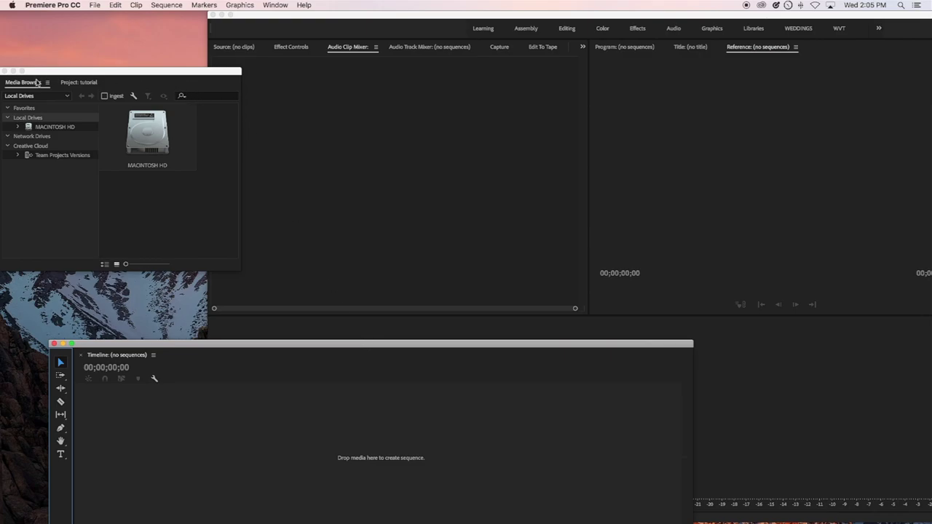
Place the Project panel ahead of the Media Browser in their floating window and reposition that window over the desktop.
drag(77, 71, 59, 84)
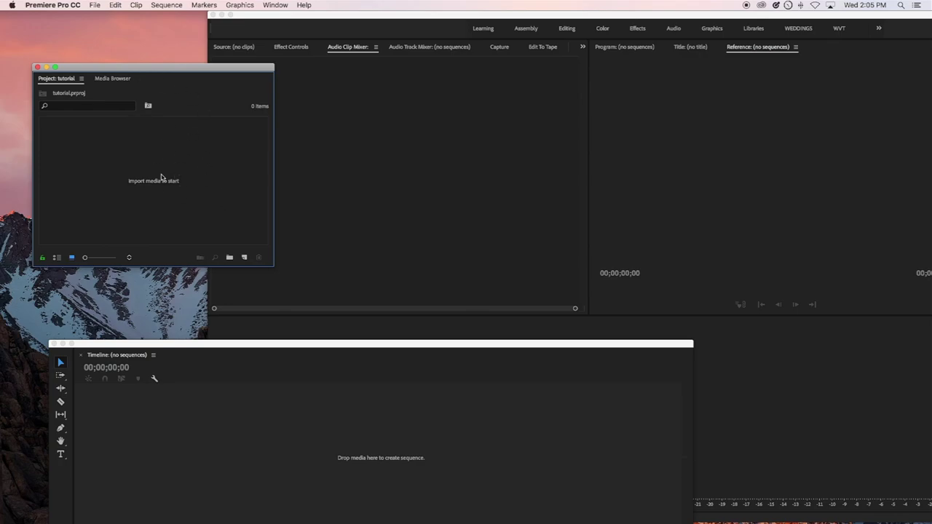
drag(184, 73, 159, 54)
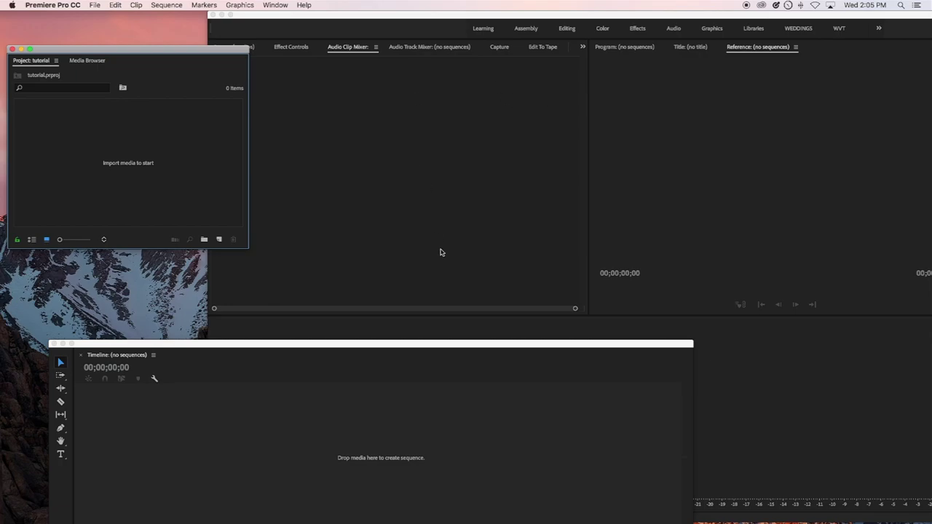
click(660, 107)
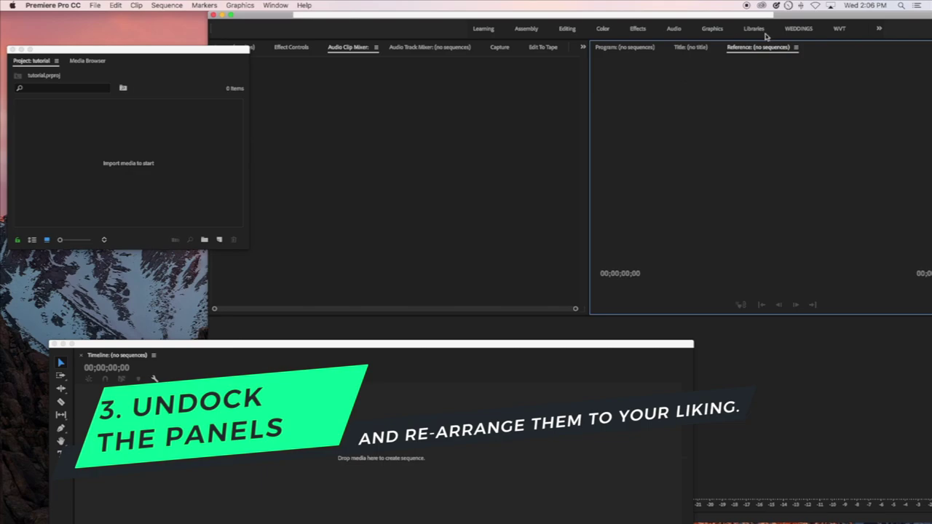
drag(201, 55, 188, 53)
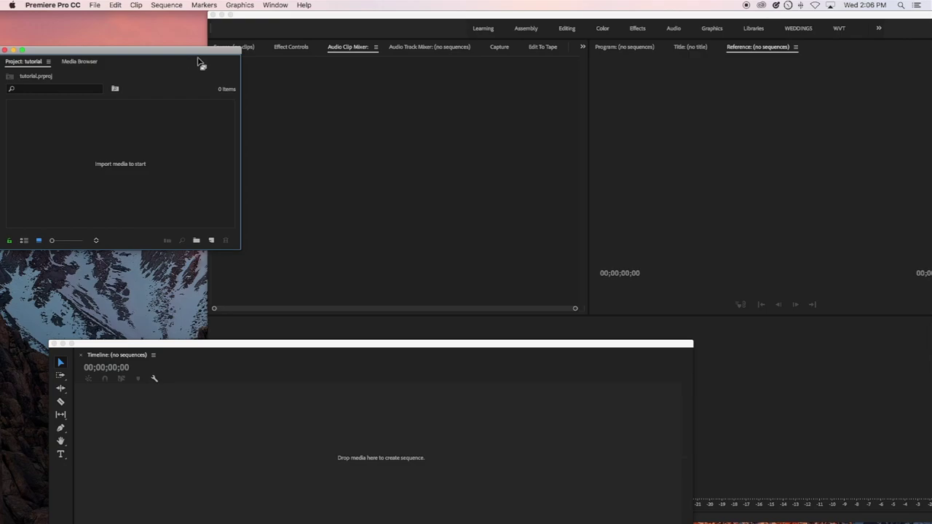
drag(198, 53, 193, 66)
Move the Effect Controls panel from the Source monitor's group into the floating window with the Project and Media Browser panels.
click(287, 48)
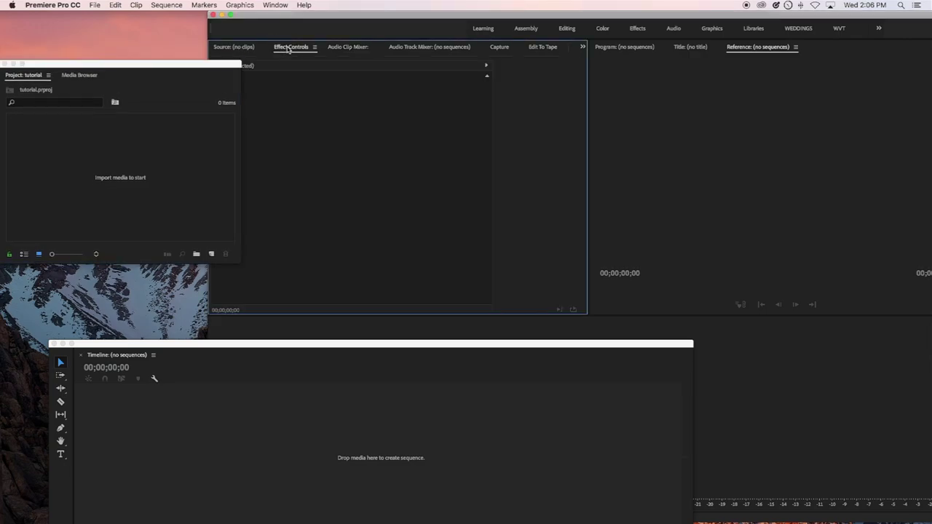
drag(288, 48, 143, 76)
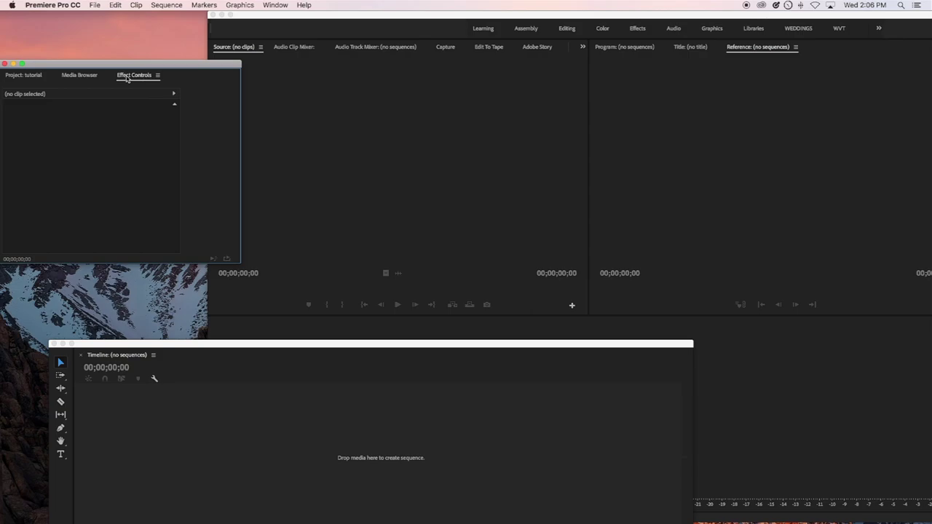
click(79, 75)
click(147, 76)
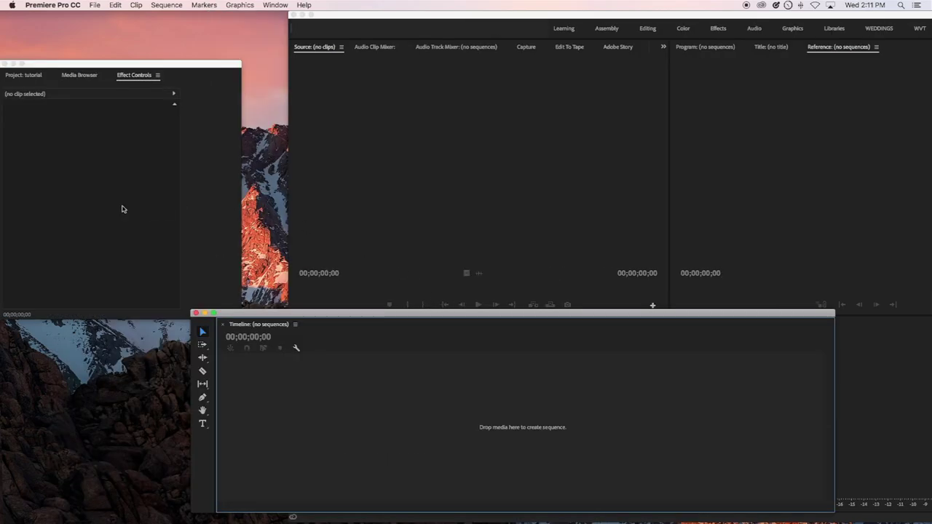
Display the Project, Media Browser and Effect Controls panels in turn, and lower the floating Timeline window slightly.
click(20, 78)
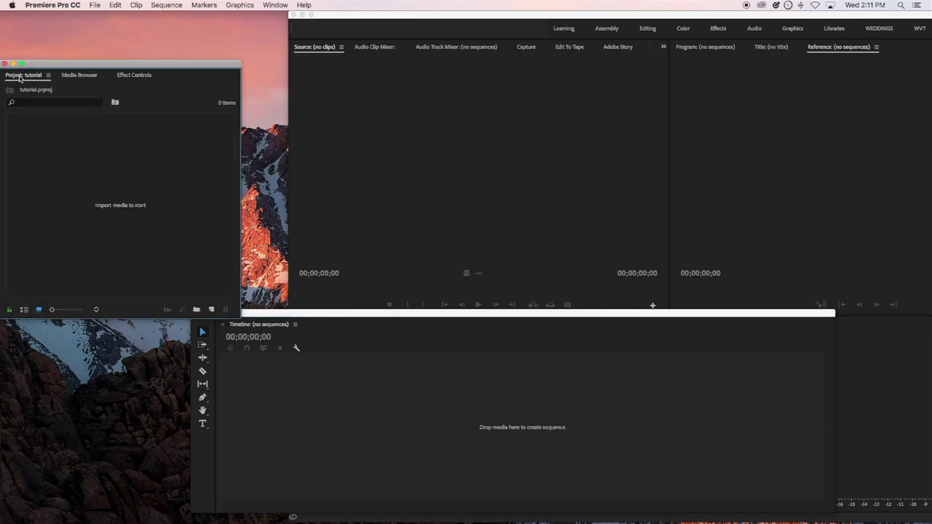
click(74, 76)
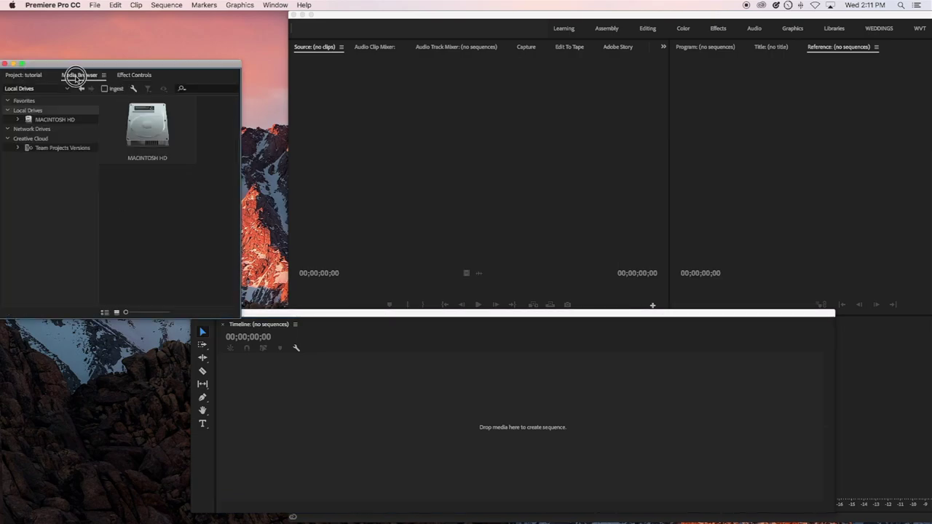
click(144, 77)
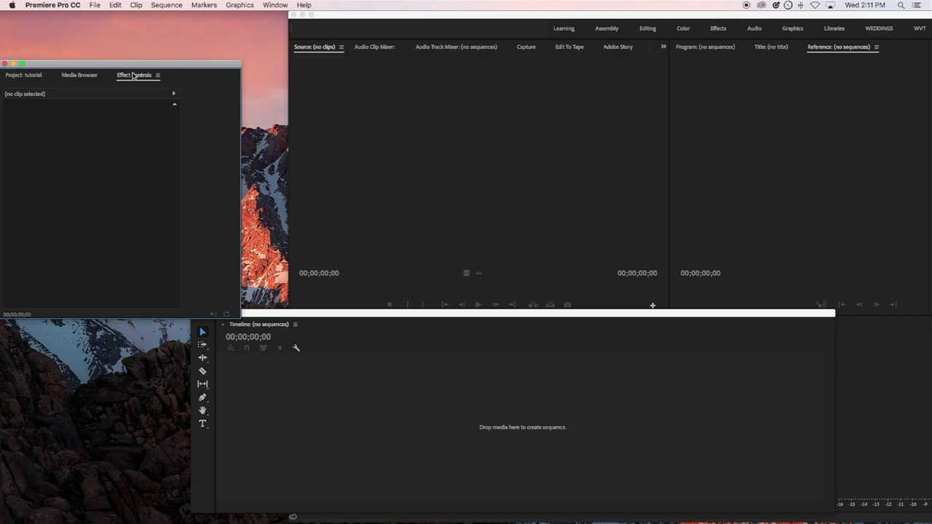
mouse_move(374, 309)
mouse_down()
mouse_move(470, 239)
mouse_move(380, 325)
mouse_up()
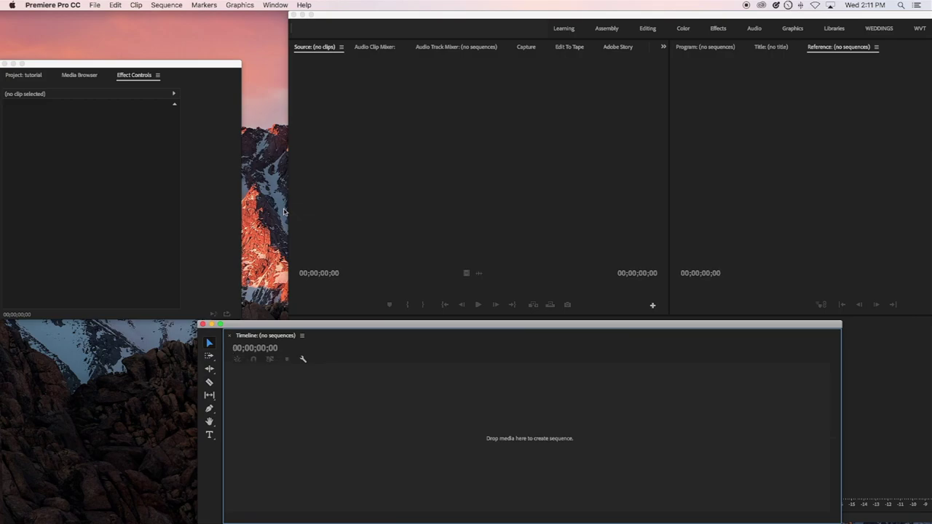
click(232, 66)
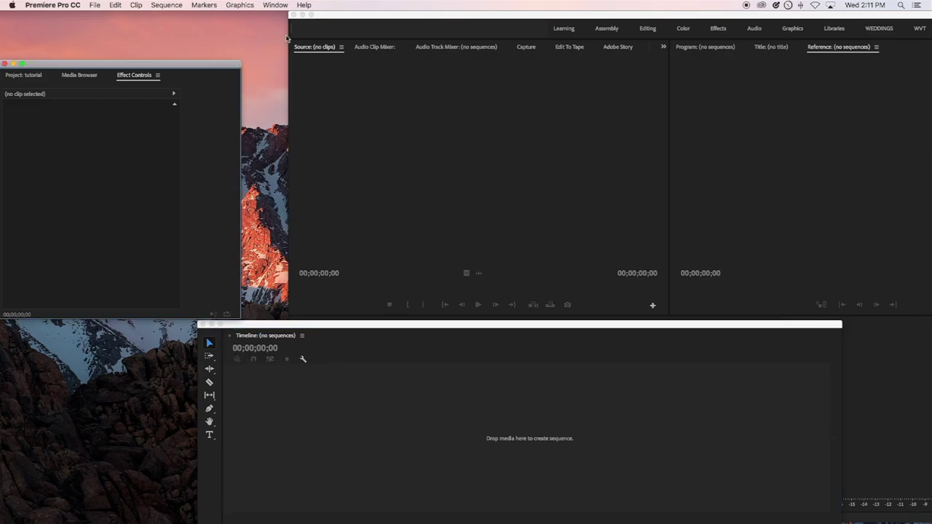
Switch the layout to the Assembly workspace.
click(276, 6)
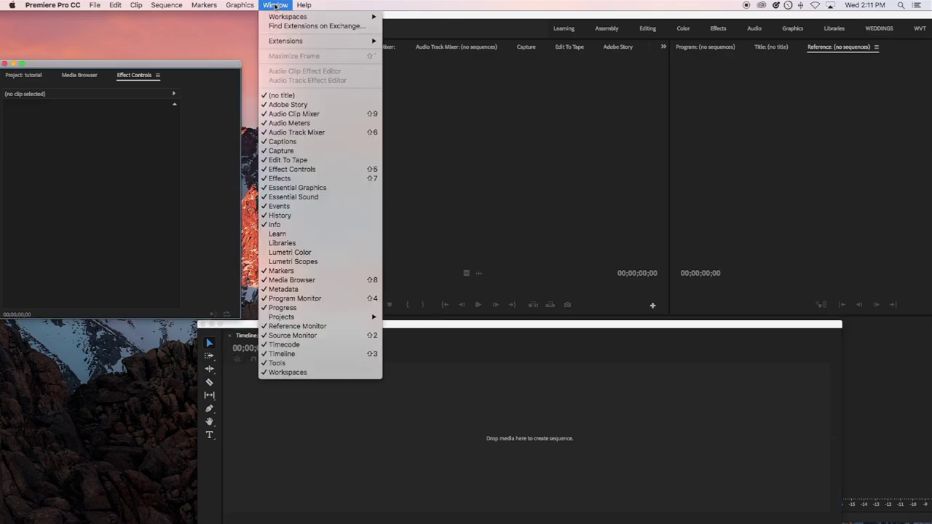
mouse_move(282, 16)
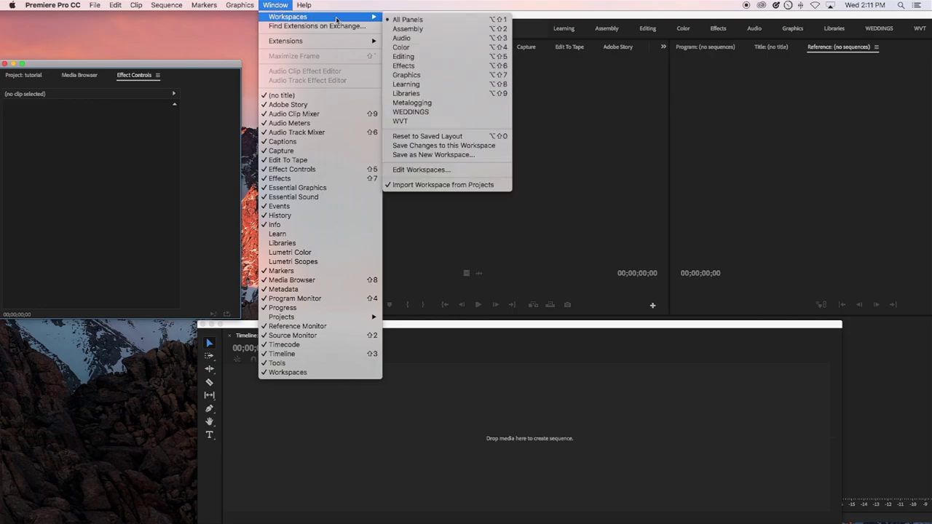
click(408, 29)
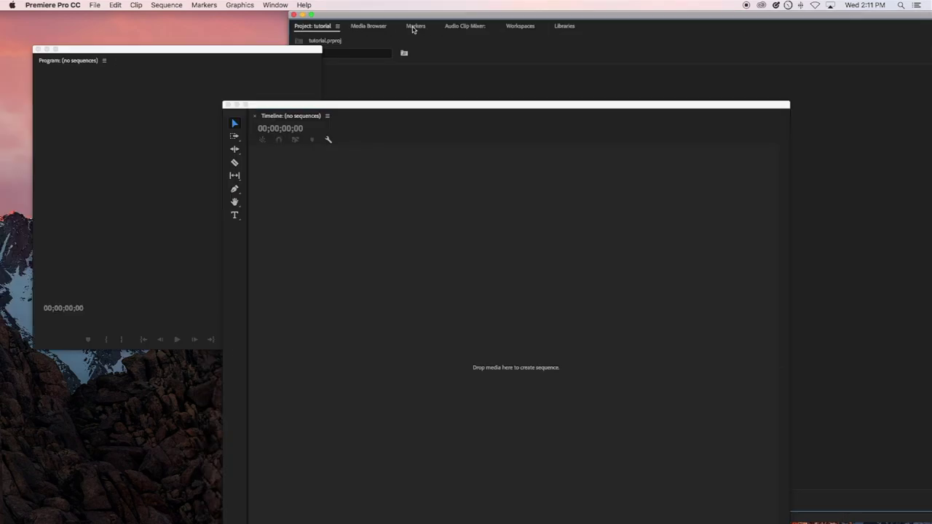
Separate the overlapping Timeline and Program windows, placing the Program window over the desktop beside the main window.
drag(505, 107, 668, 162)
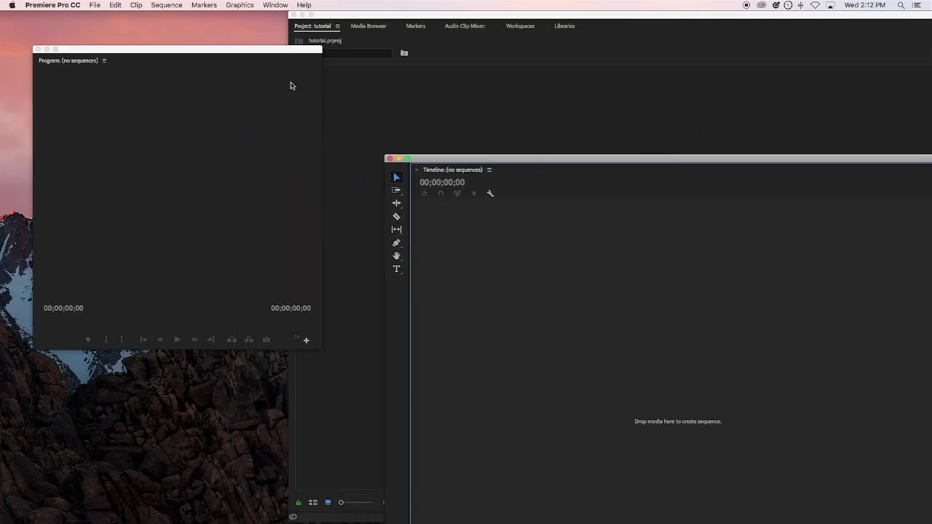
drag(269, 54, 240, 110)
drag(506, 159, 416, 34)
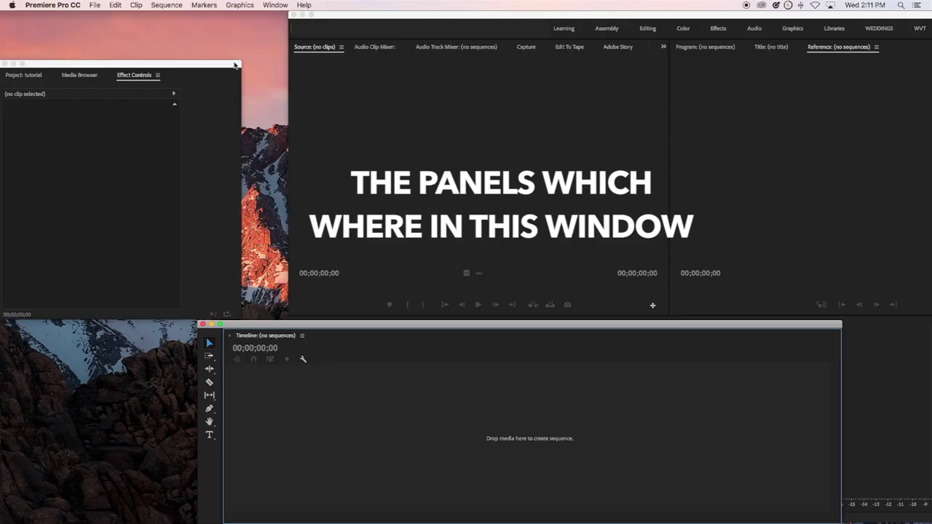
click(236, 65)
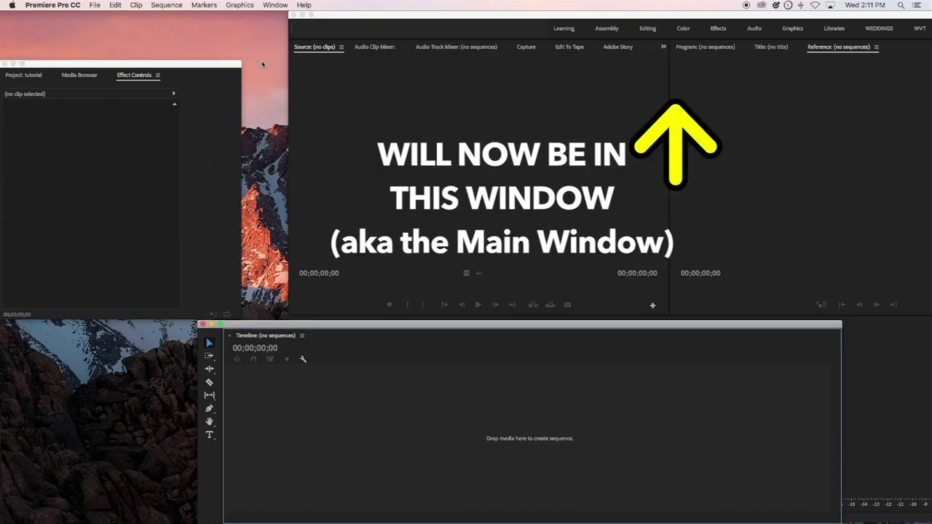
click(233, 66)
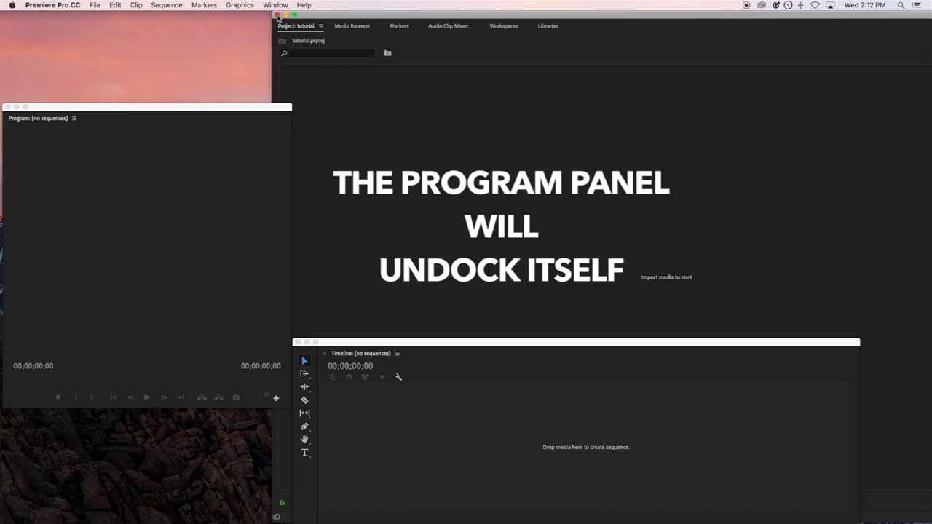
Shift the main window holding the Project panel sideways and move it back.
drag(505, 350, 457, 337)
drag(359, 15, 398, 17)
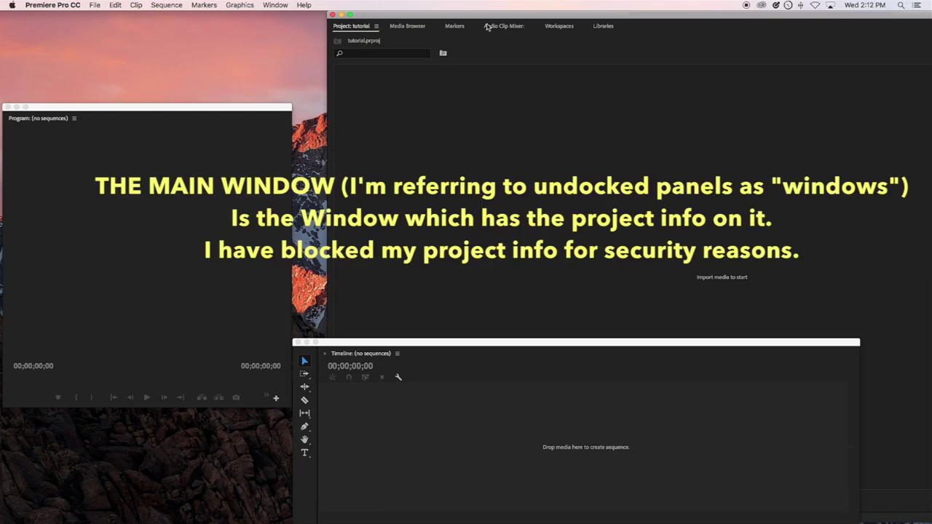
drag(540, 15, 480, 7)
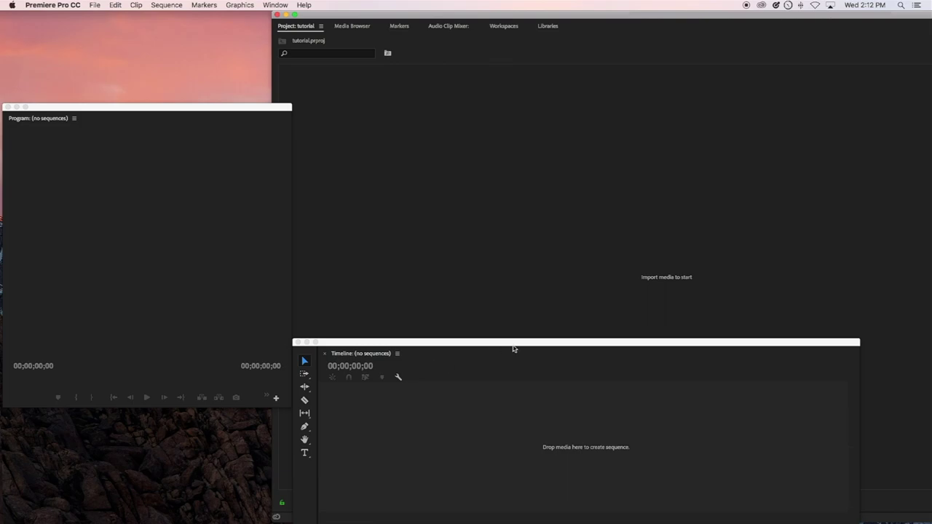
Move the Program window to the upper-right corner of the desktop and resize it to be wider and shorter.
click(345, 347)
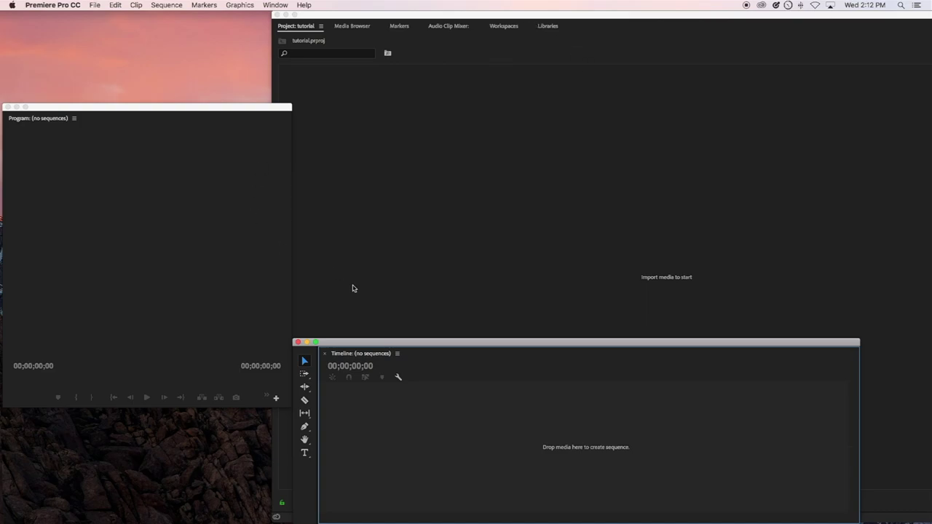
click(186, 109)
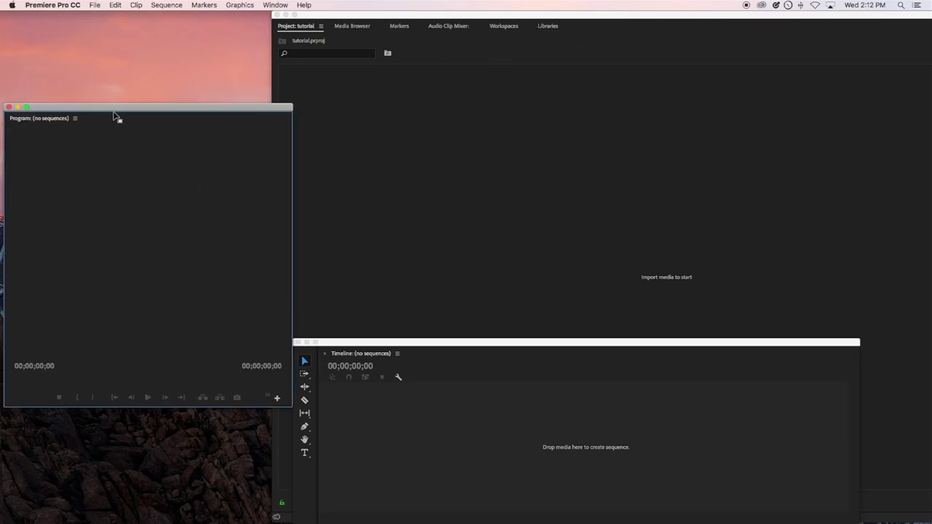
drag(85, 111, 728, 15)
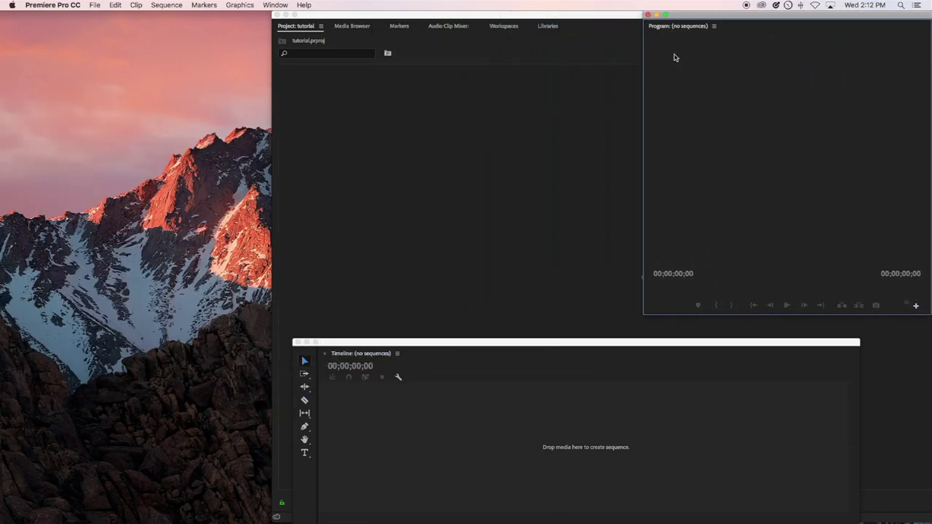
drag(644, 313, 533, 280)
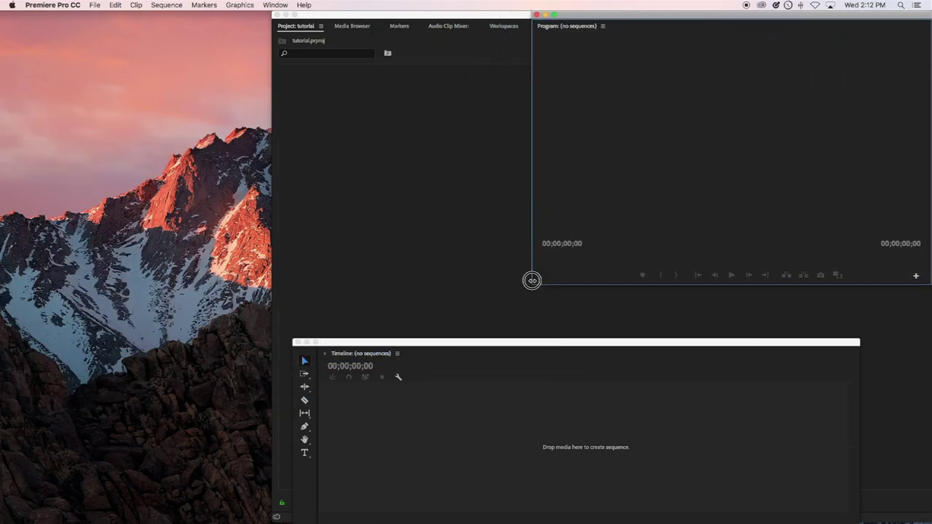
Move the main window with the Project panel to the left edge of the desktop and widen it toward the Program window.
drag(500, 16, 216, 6)
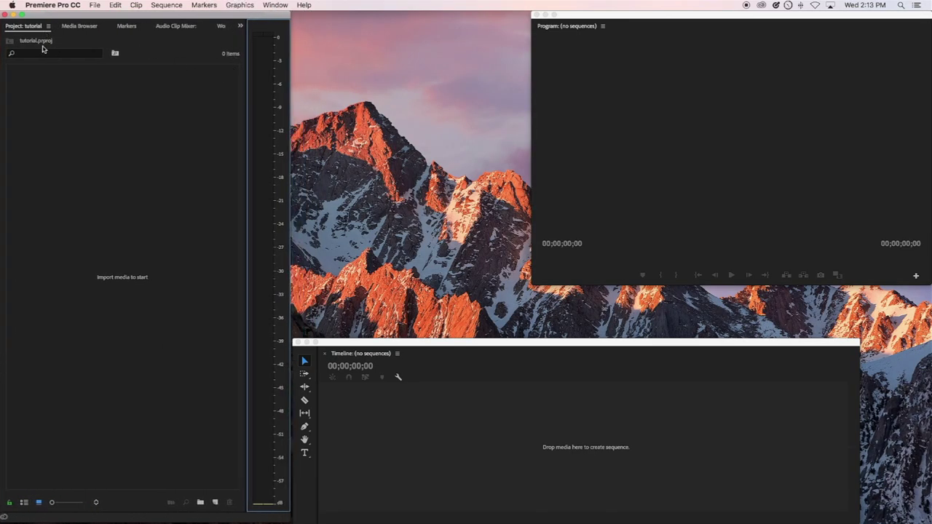
mouse_move(217, 5)
mouse_down()
mouse_move(231, 4)
mouse_move(222, 4)
mouse_up()
drag(288, 111, 413, 110)
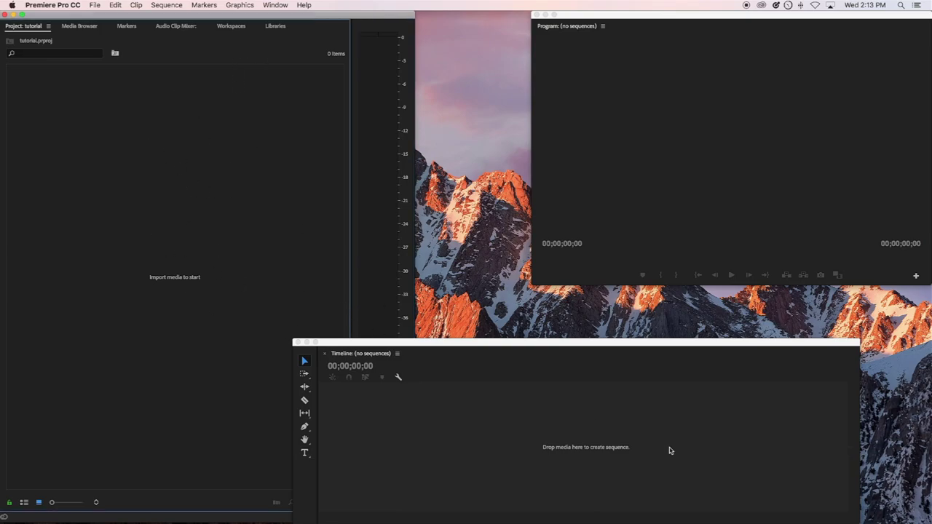
Move the Timeline window directly beneath the Program window and enlarge it toward the lower and left edges of the desktop.
drag(658, 342, 731, 284)
drag(479, 483, 482, 520)
drag(365, 477, 283, 489)
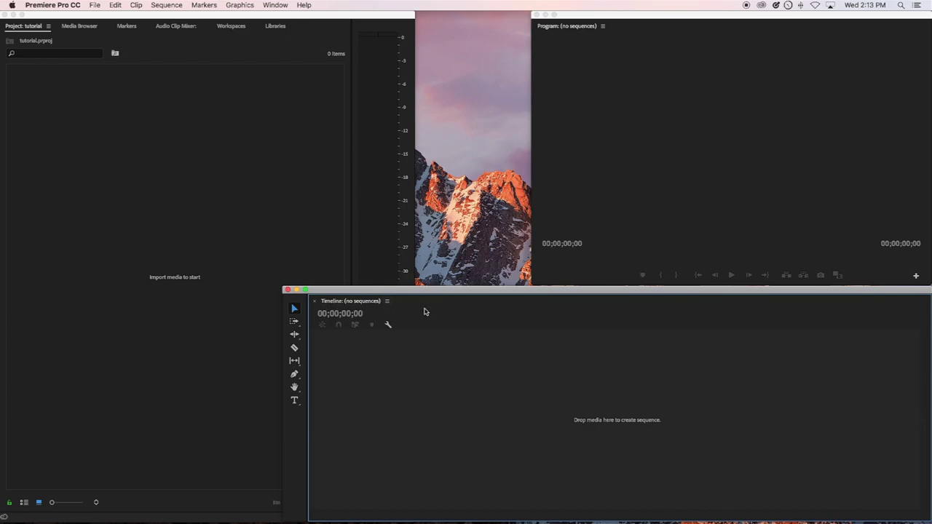
click(689, 111)
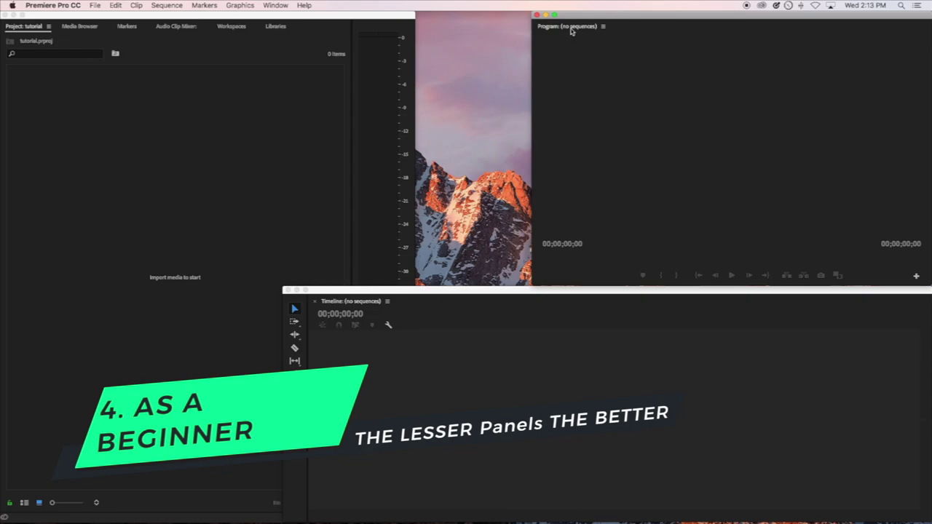
click(641, 32)
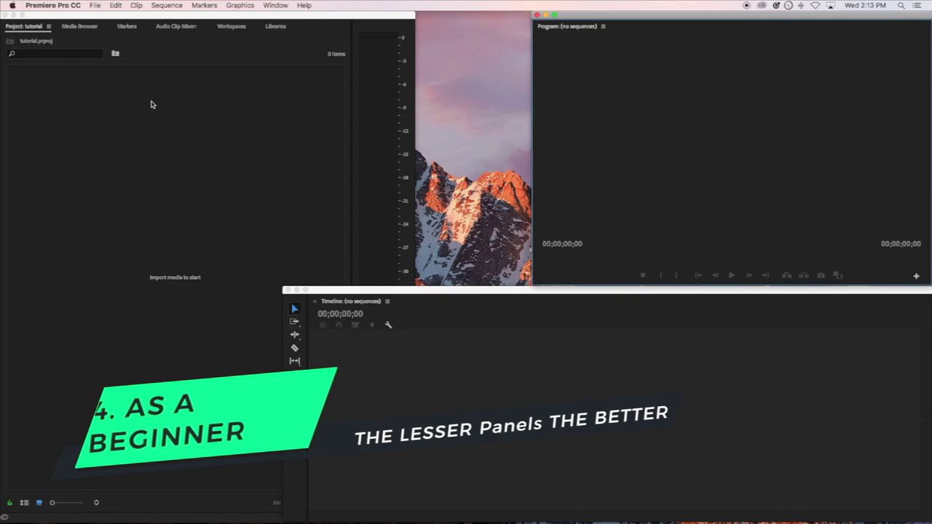
Widen the main window holding the Project panel toward the Program window.
click(322, 52)
drag(353, 81, 420, 74)
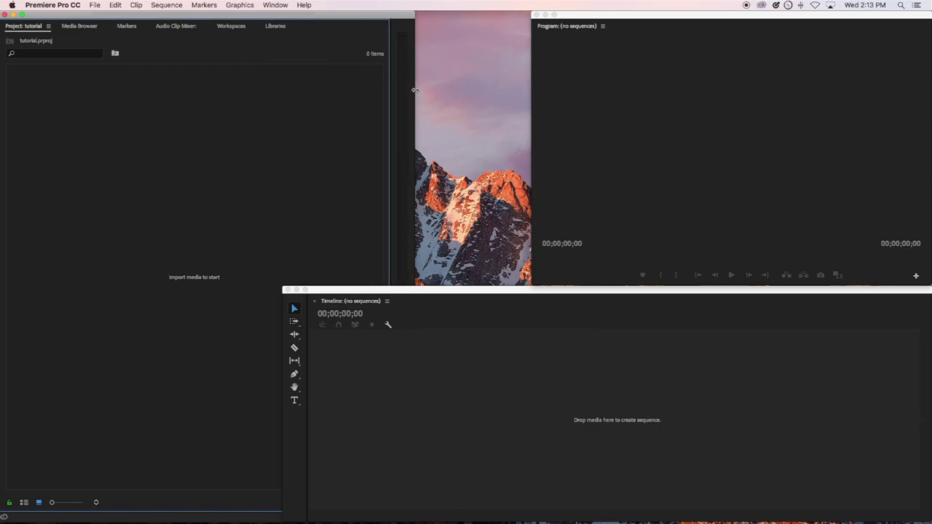
drag(414, 90, 470, 92)
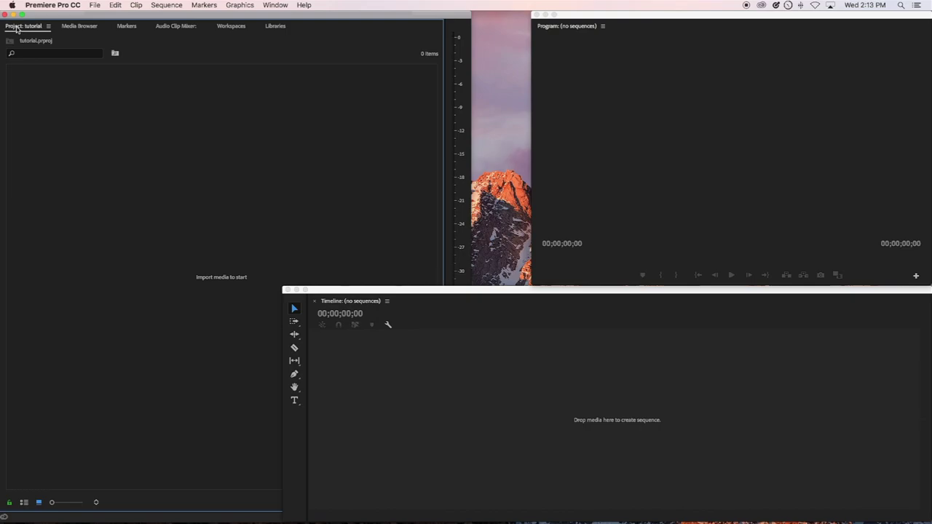
Close the Markers, Audio Clip Mixer, Workspaces and Libraries panels in the Project panel's group.
click(79, 28)
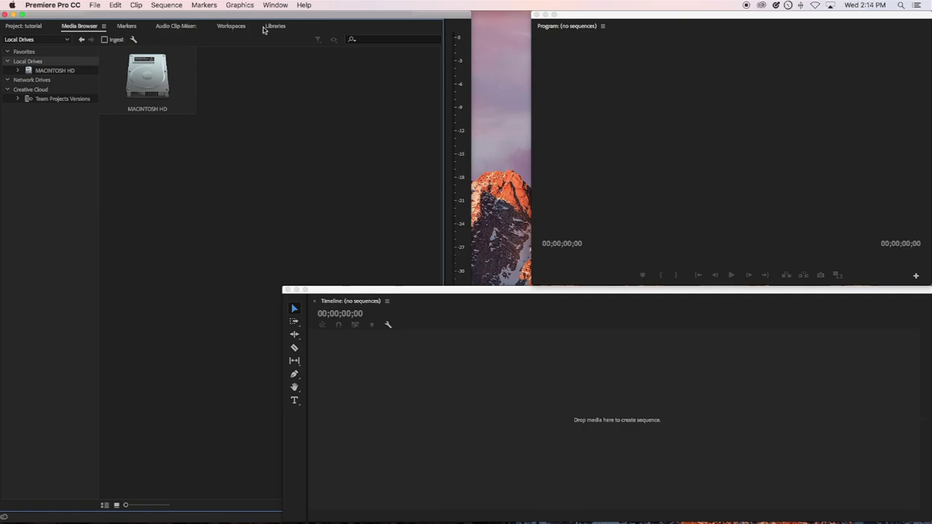
click(122, 26)
click(142, 26)
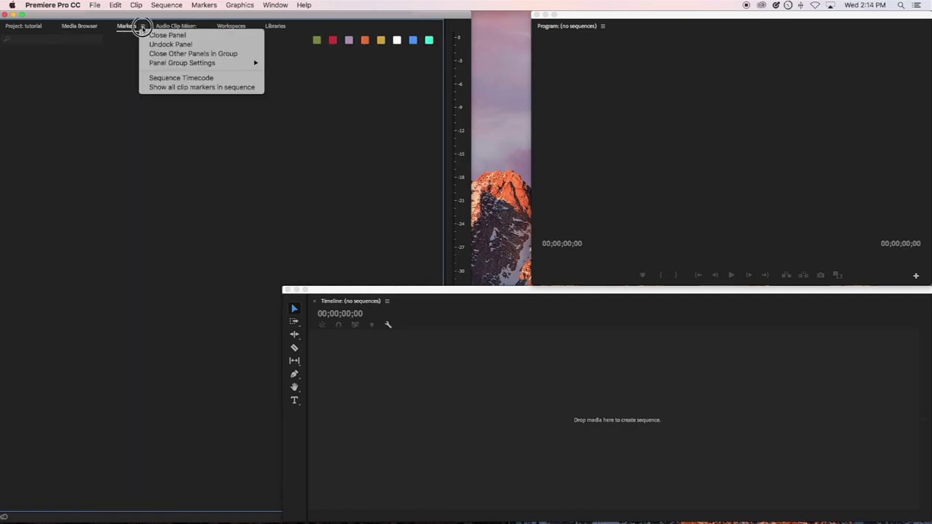
click(162, 35)
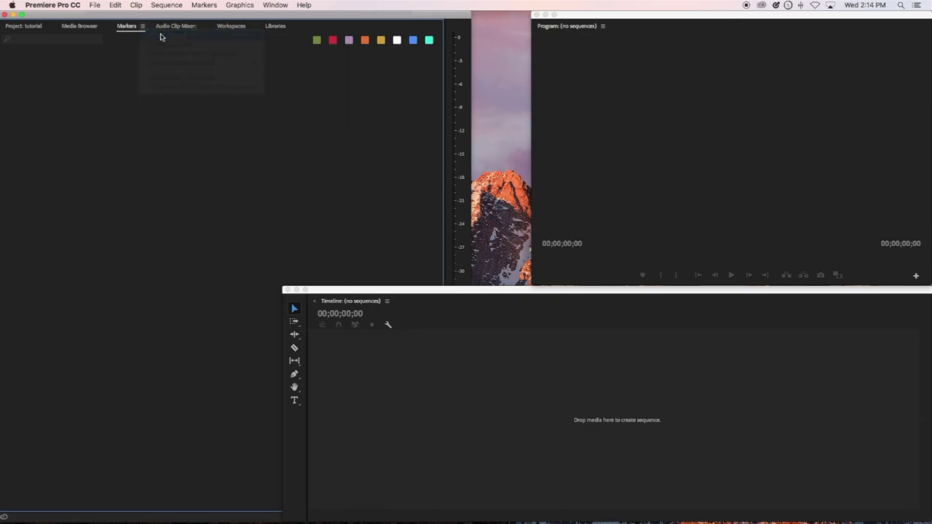
click(164, 27)
click(175, 35)
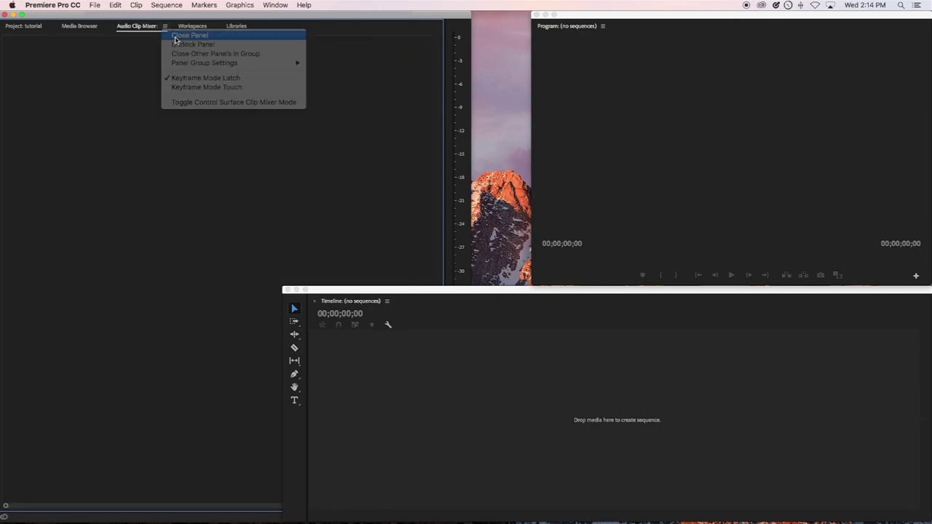
click(151, 26)
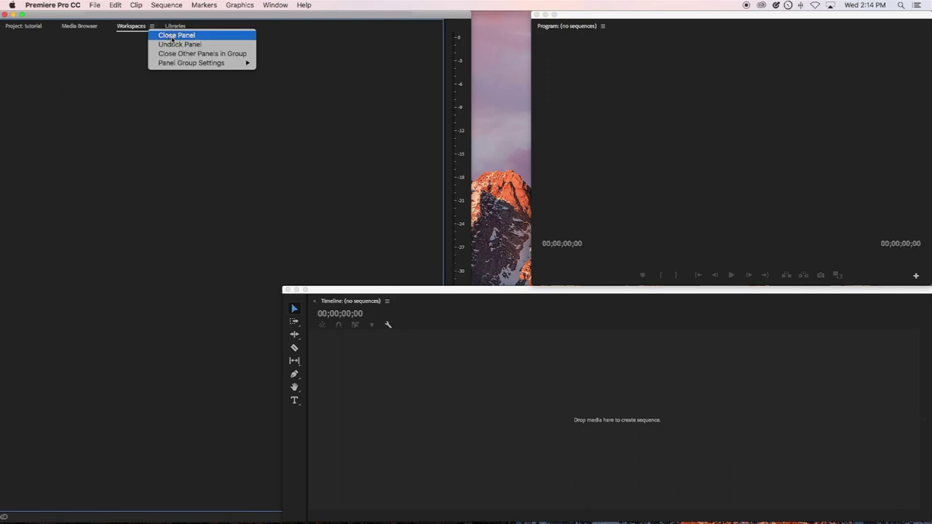
click(173, 36)
click(145, 26)
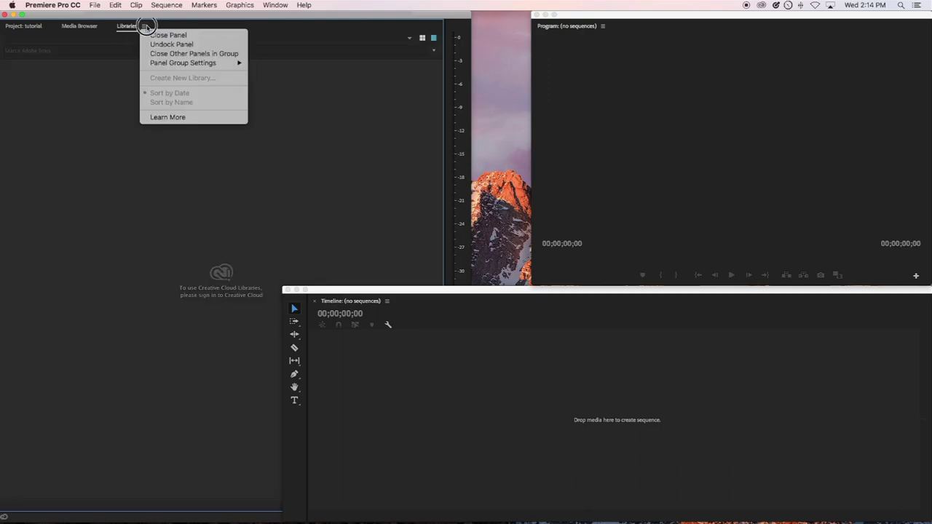
click(167, 35)
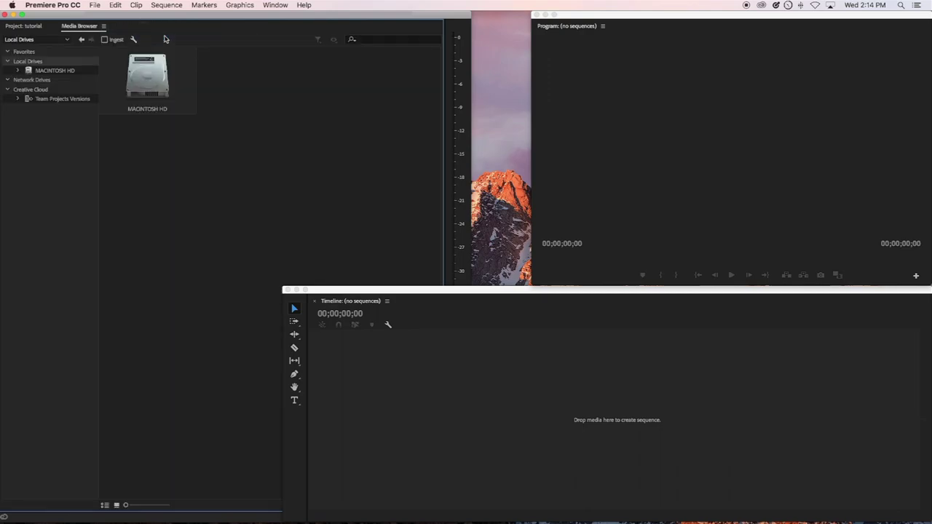
Add the Effects and Effect Controls panels to the group holding the Project and Media Browser panels.
click(23, 26)
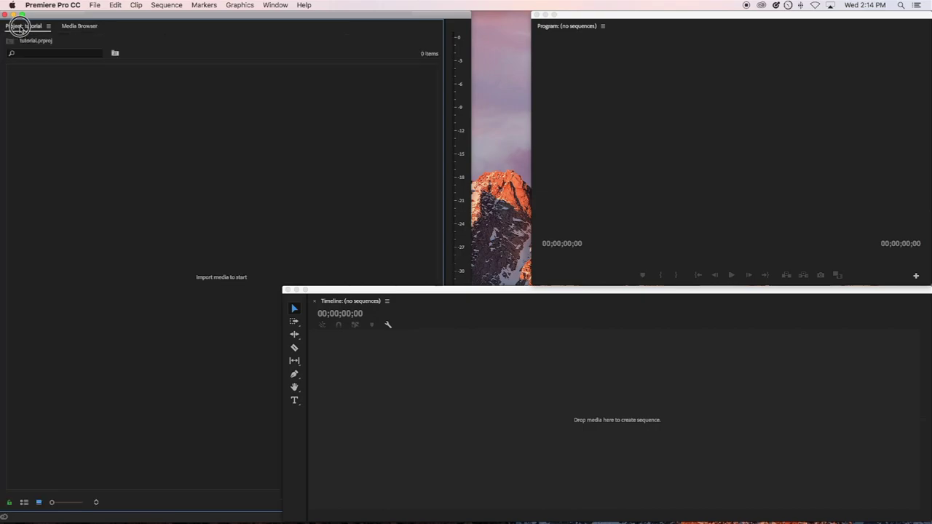
click(76, 28)
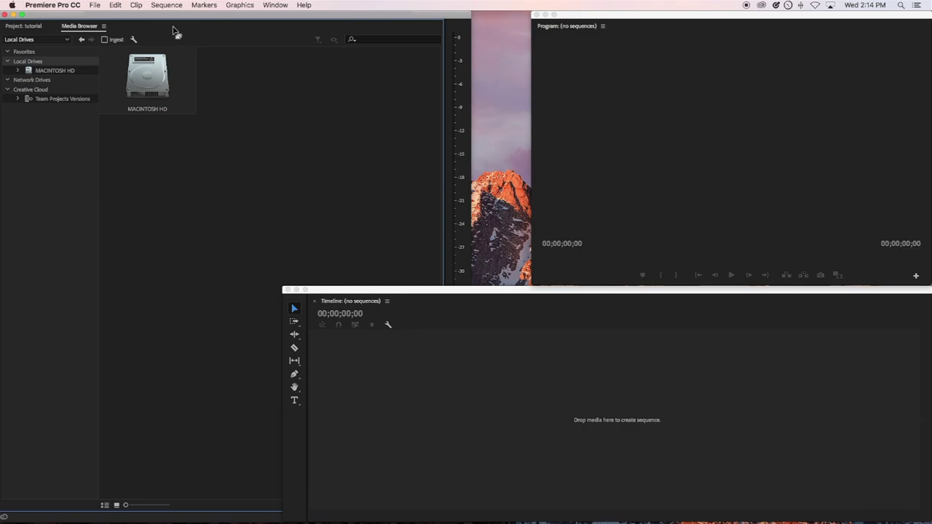
click(271, 6)
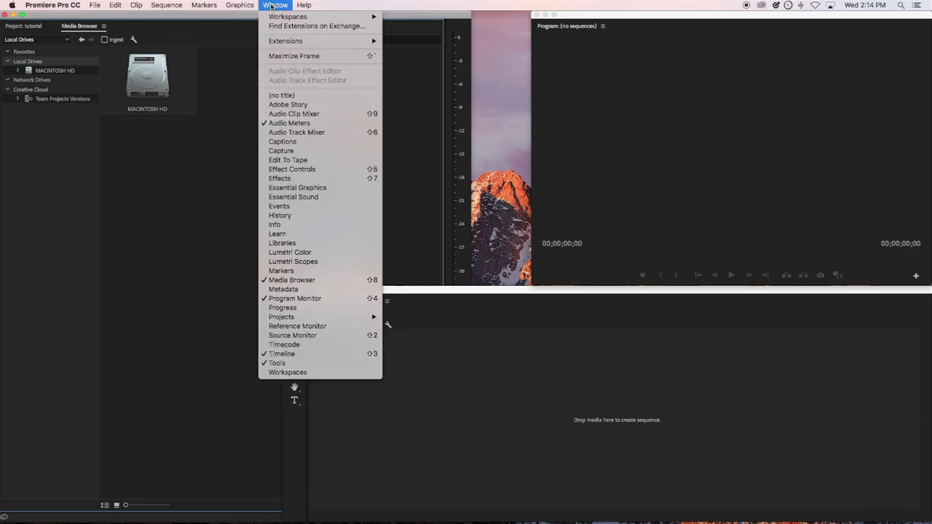
click(297, 179)
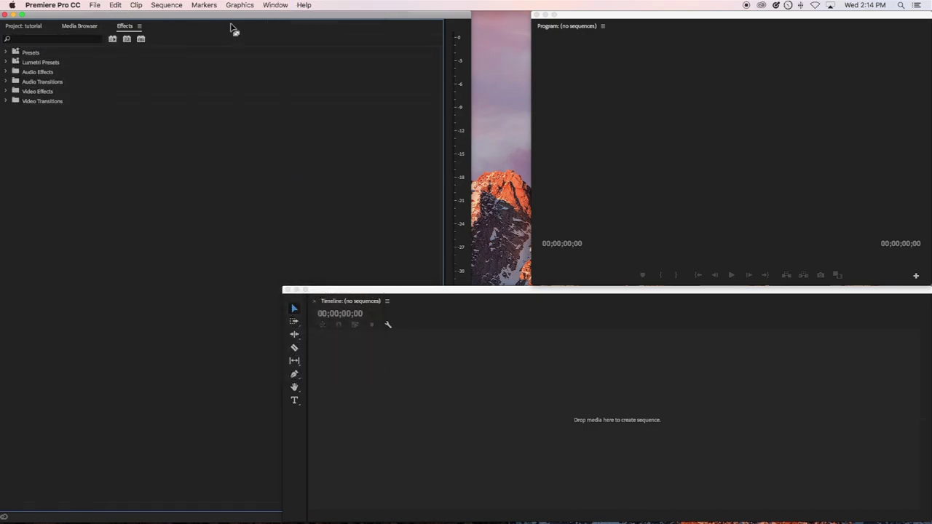
click(282, 4)
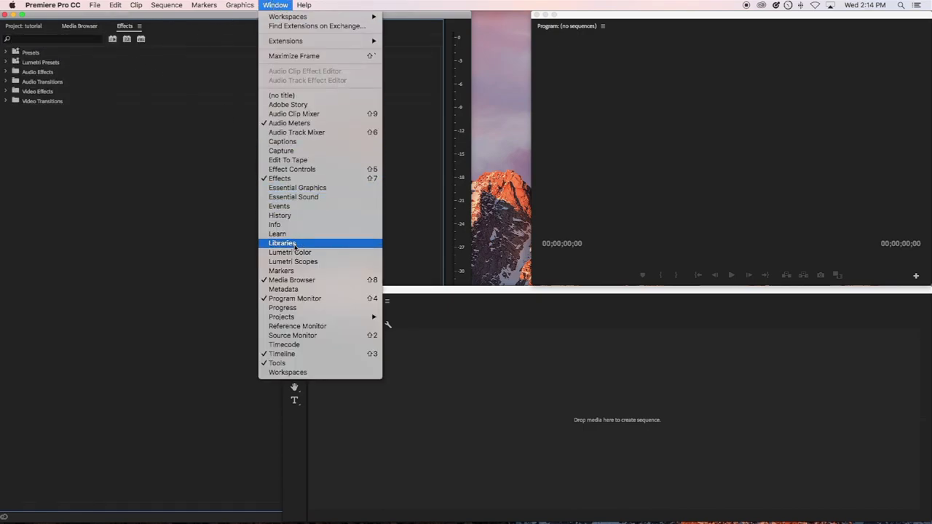
click(299, 170)
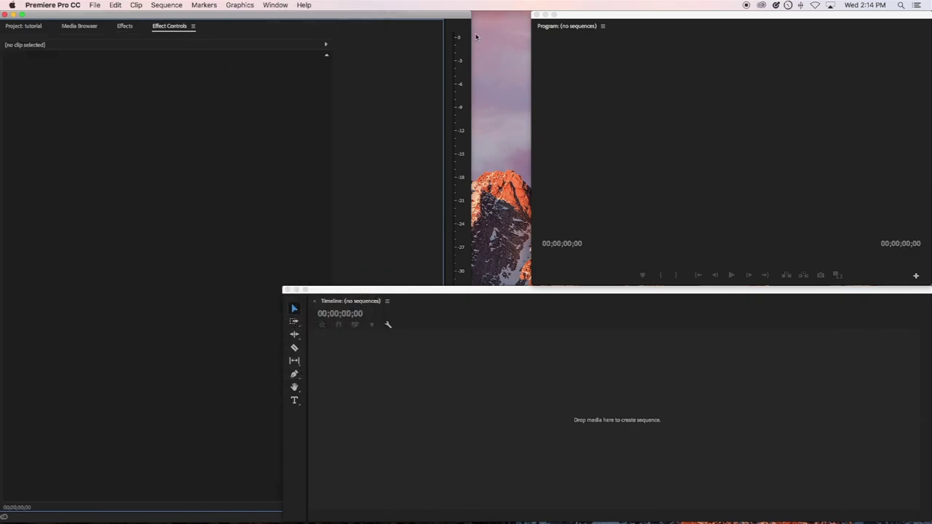
Narrow the main window until its right edge lines up with the Timeline window's left edge.
drag(472, 37, 281, 58)
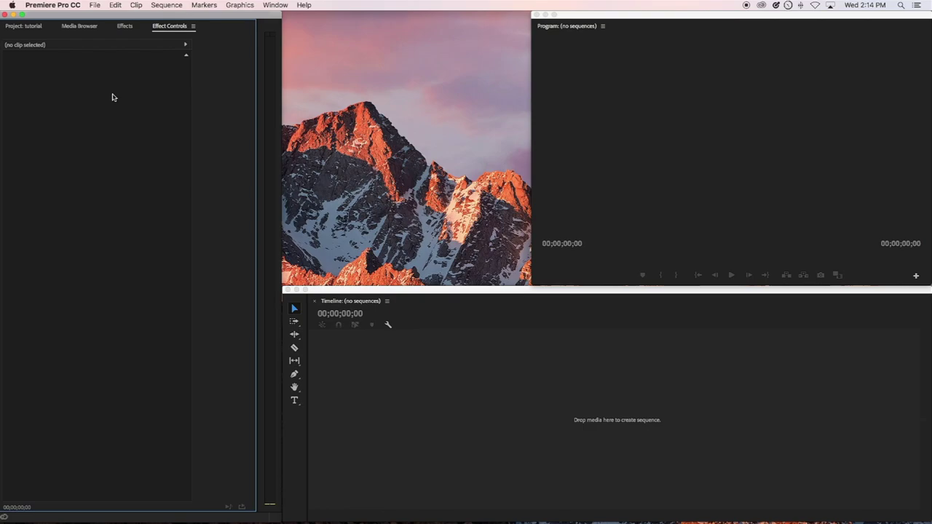
click(565, 393)
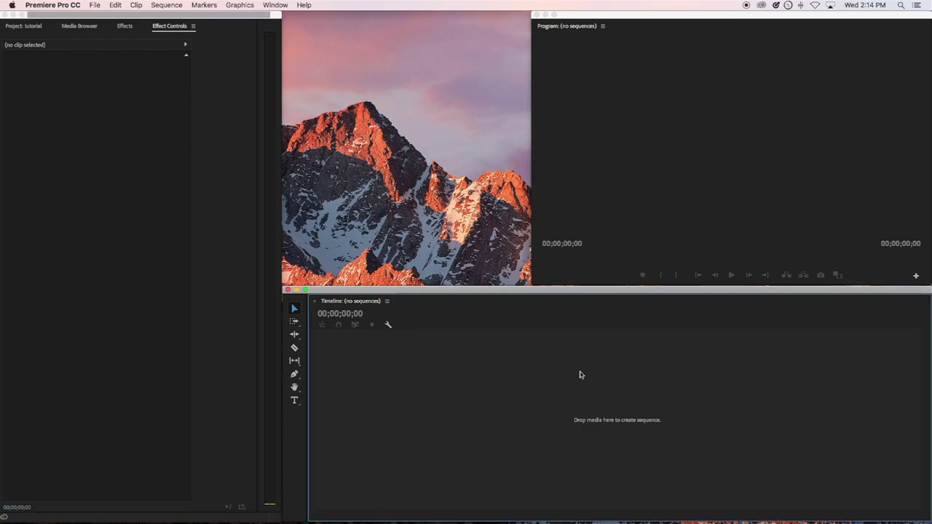
click(671, 182)
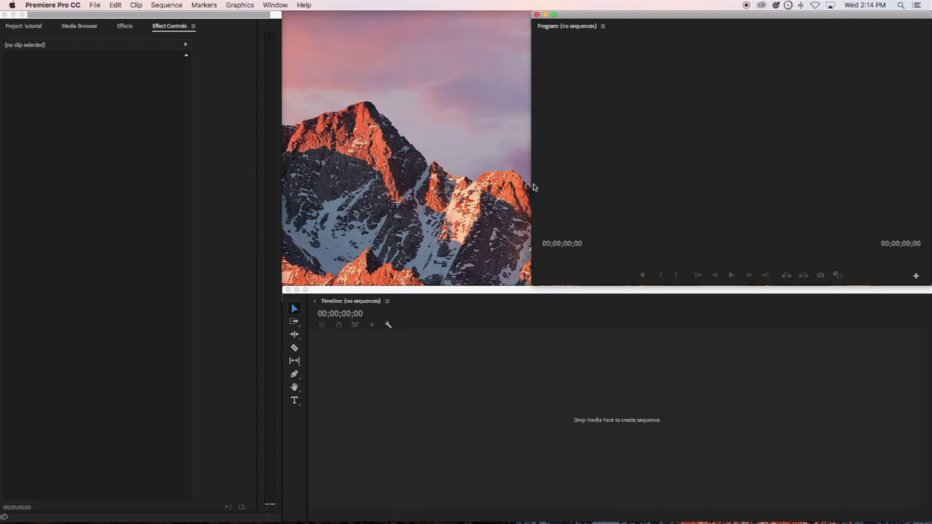
Shorten the main window to the Program window's lower edge and extend the Timeline window to the desktop's left edge.
click(249, 520)
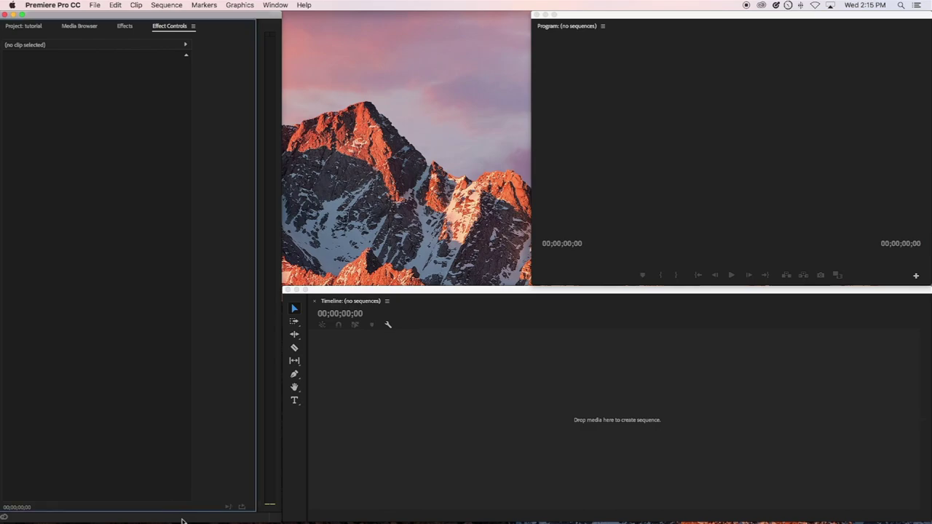
drag(183, 518, 184, 275)
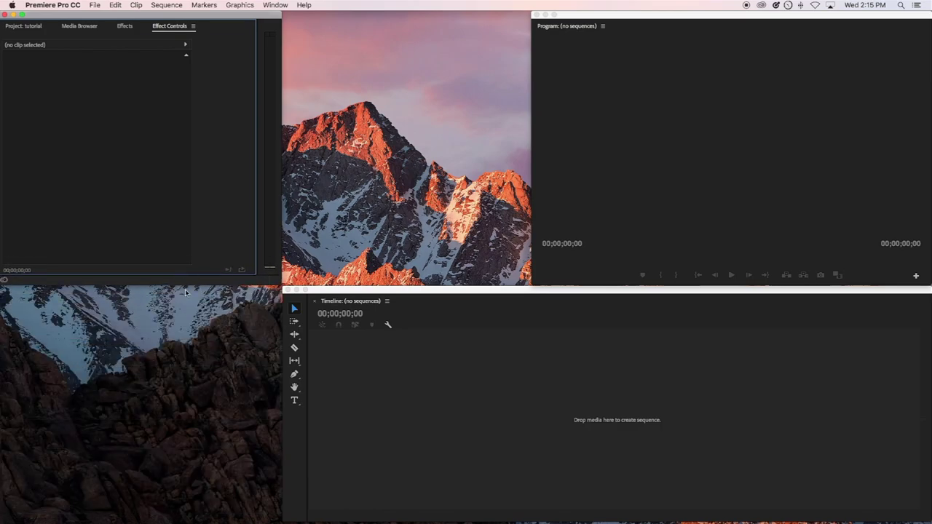
drag(283, 345, 10, 350)
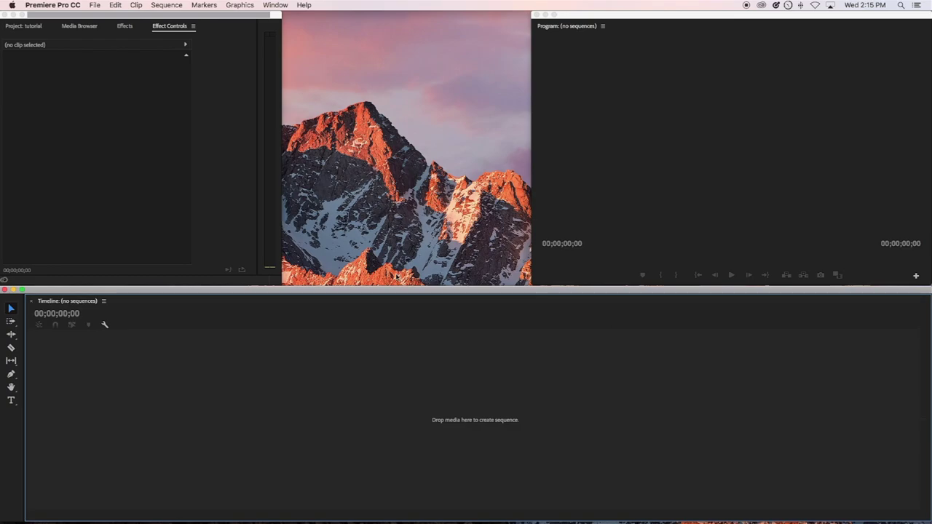
Widen the main window and the Program window toward each other to close the gap above the Timeline.
click(280, 275)
drag(280, 276, 448, 278)
drag(535, 281, 478, 278)
click(435, 280)
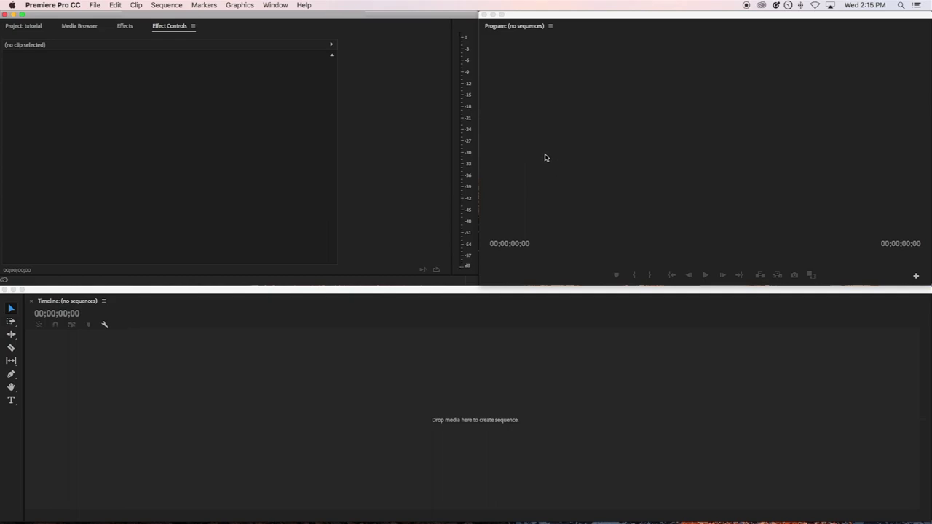
Show the Media Browser and expand MACINTOSH HD and Users down to the contents of the home folder.
click(22, 26)
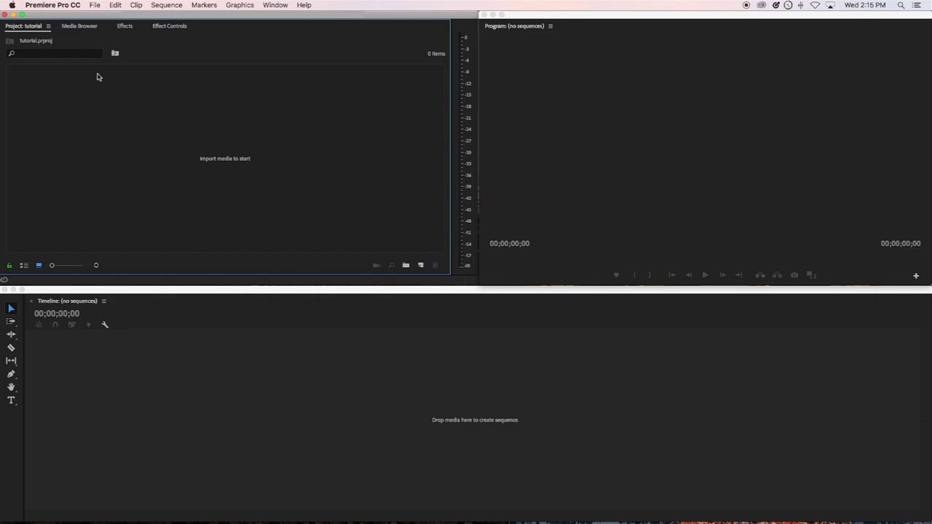
click(80, 27)
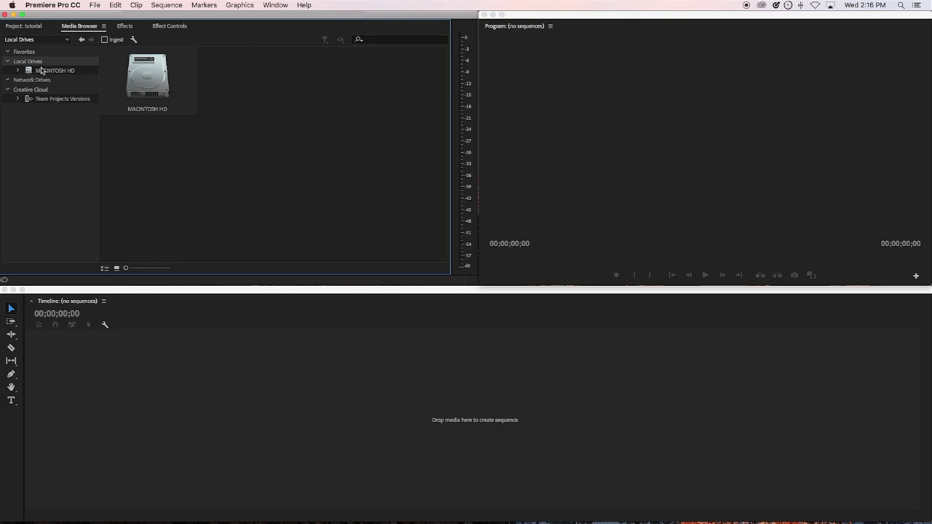
click(18, 70)
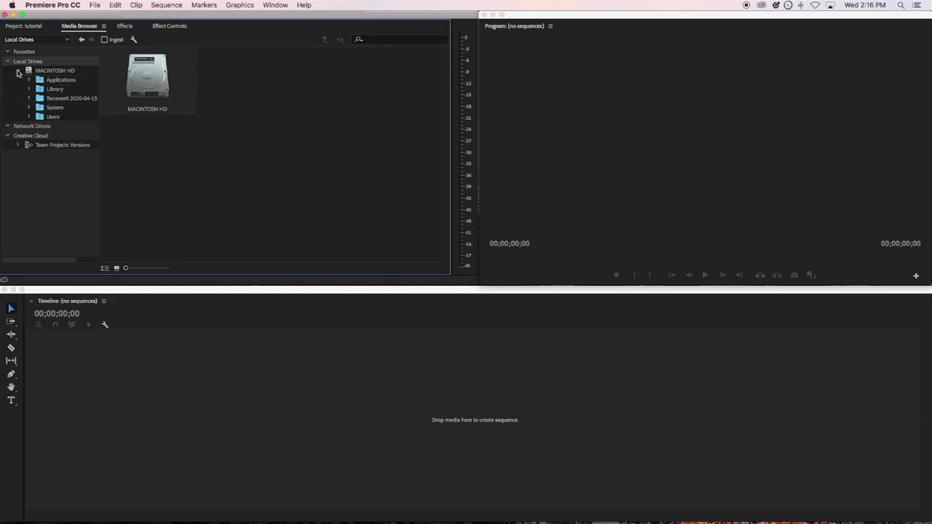
click(29, 118)
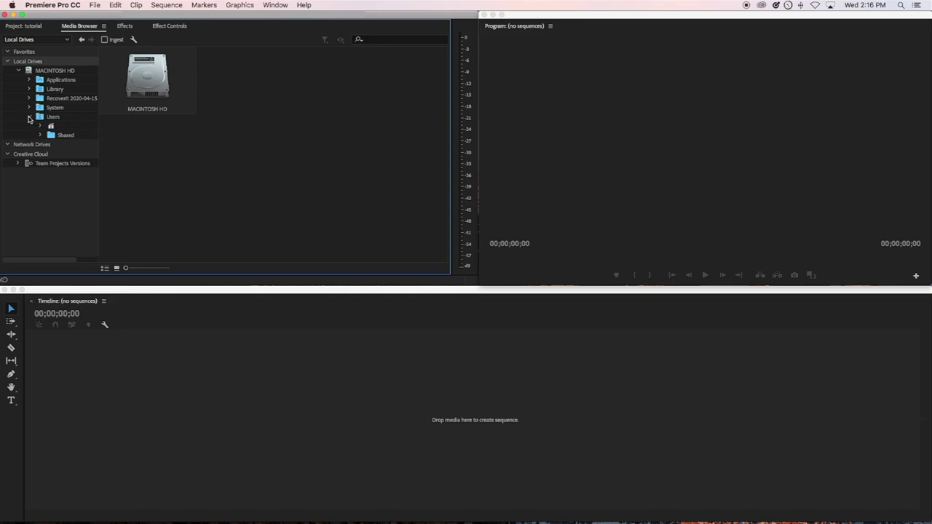
click(41, 128)
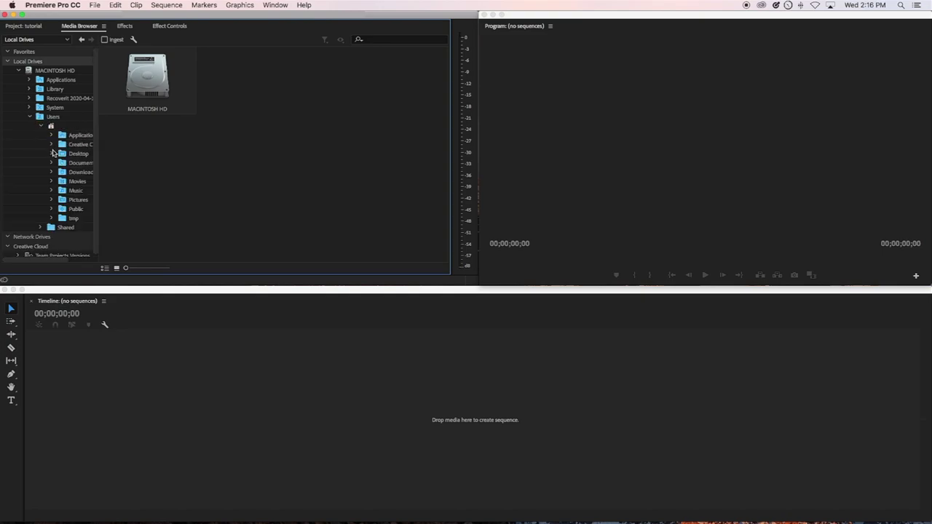
Expand Desktop and FLY BY NIGHT VIDEO, and open the first client folder inside to list its subfolders.
scroll(73, 163, right, 2)
scroll(55, 169, down, 1)
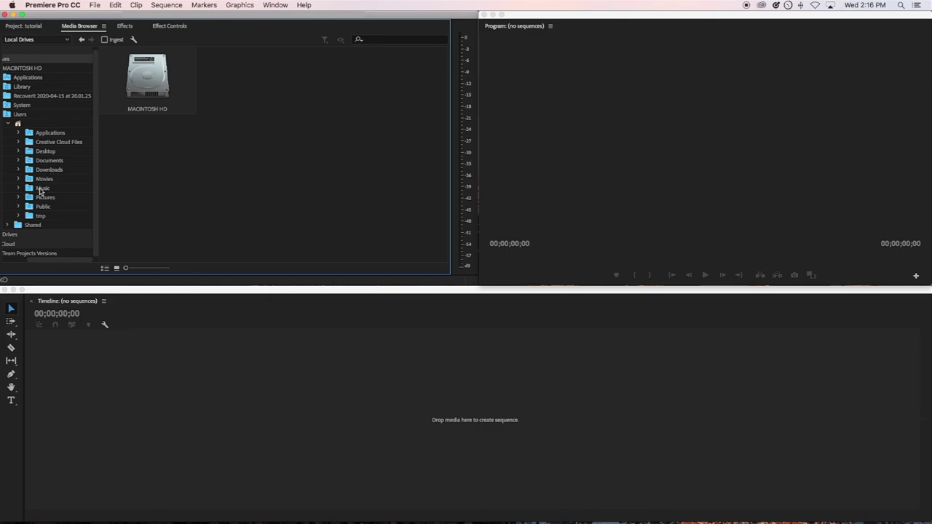
click(19, 152)
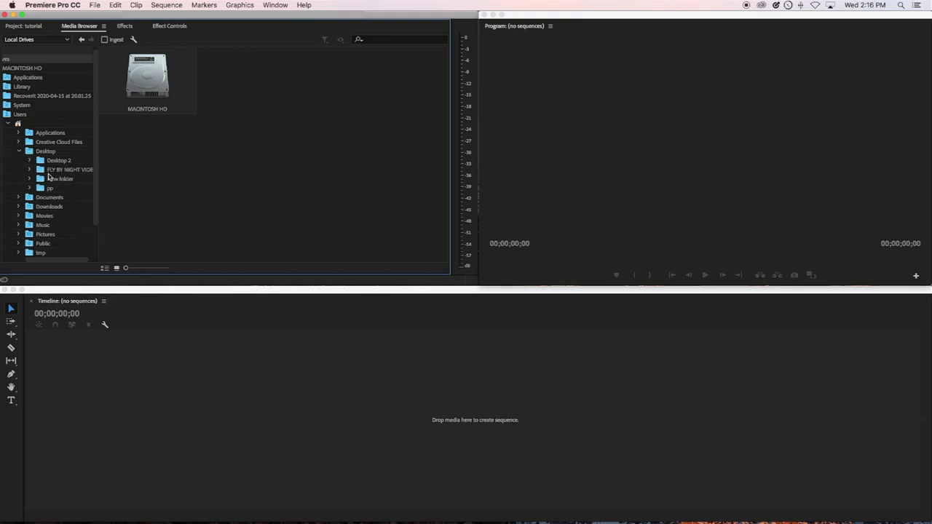
click(29, 171)
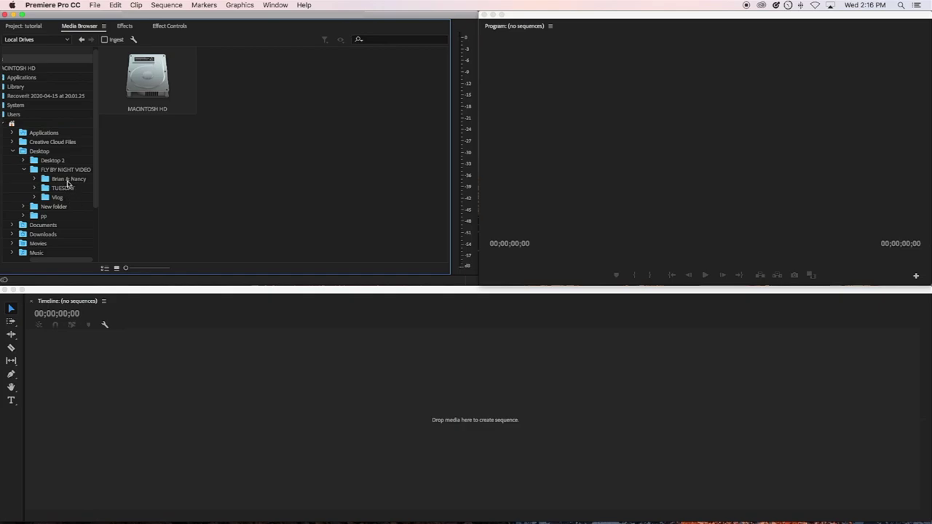
click(68, 179)
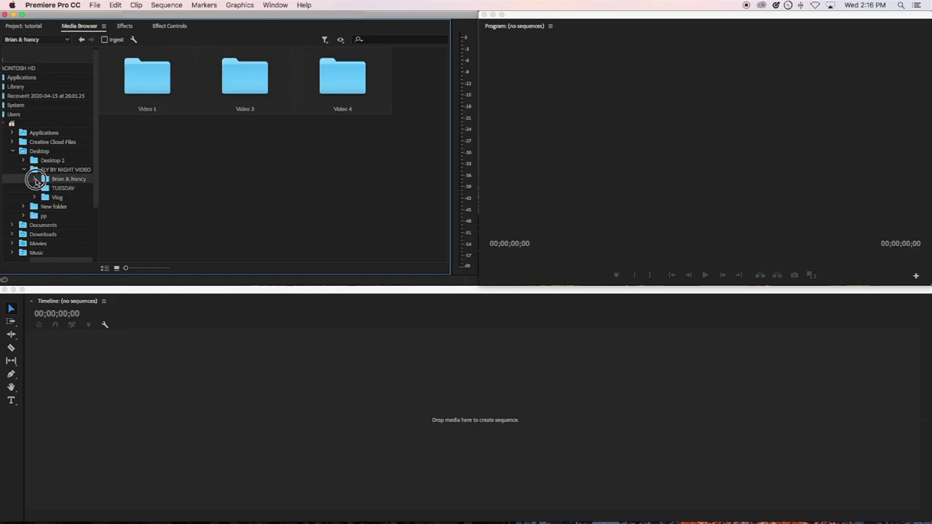
click(34, 179)
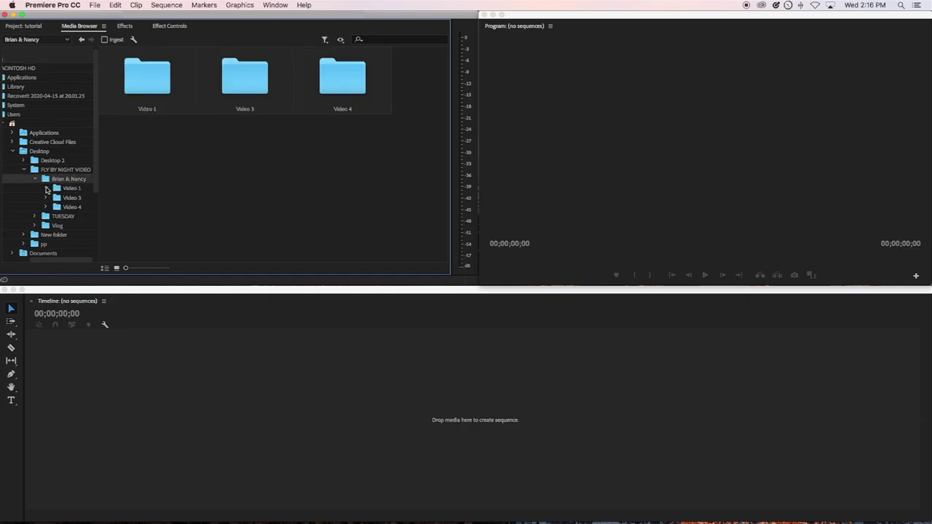
Open the Video 1 folder and add clip MAH07185.MP4 to the empty timeline as a new sequence.
click(73, 187)
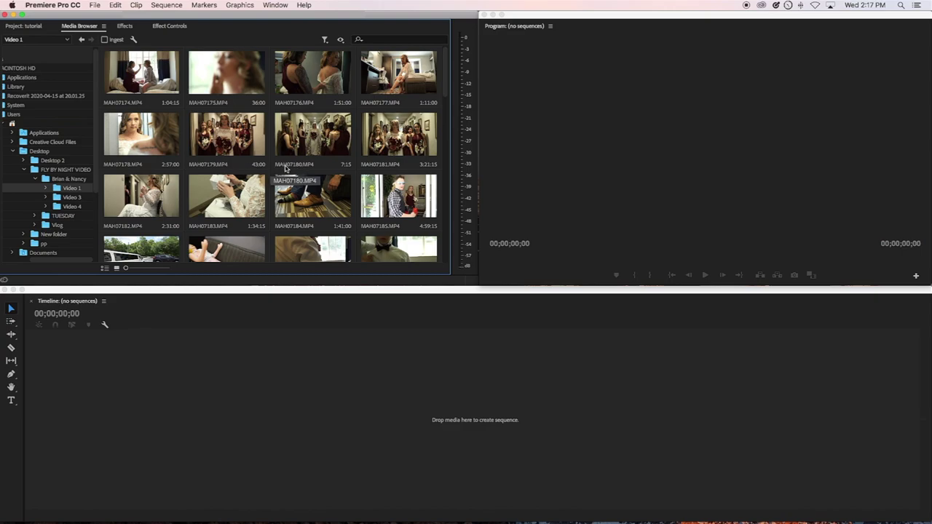
click(227, 368)
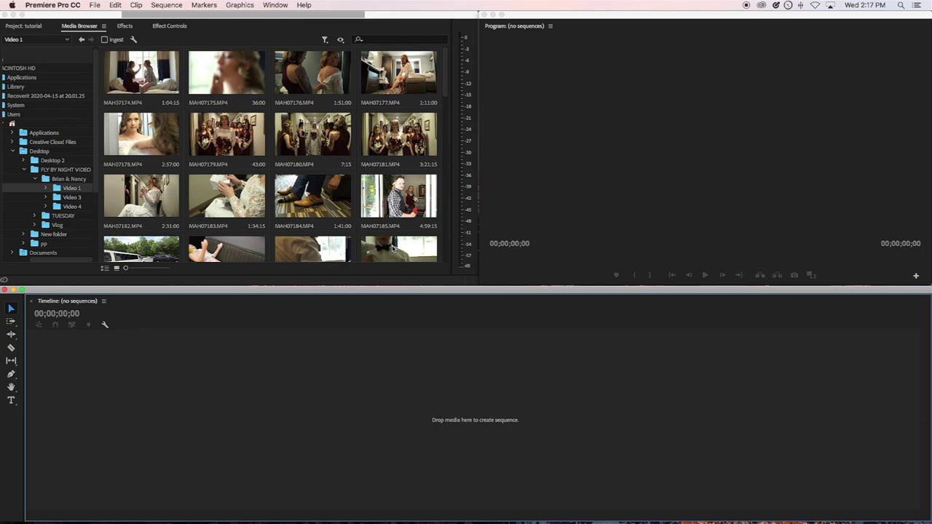
click(342, 164)
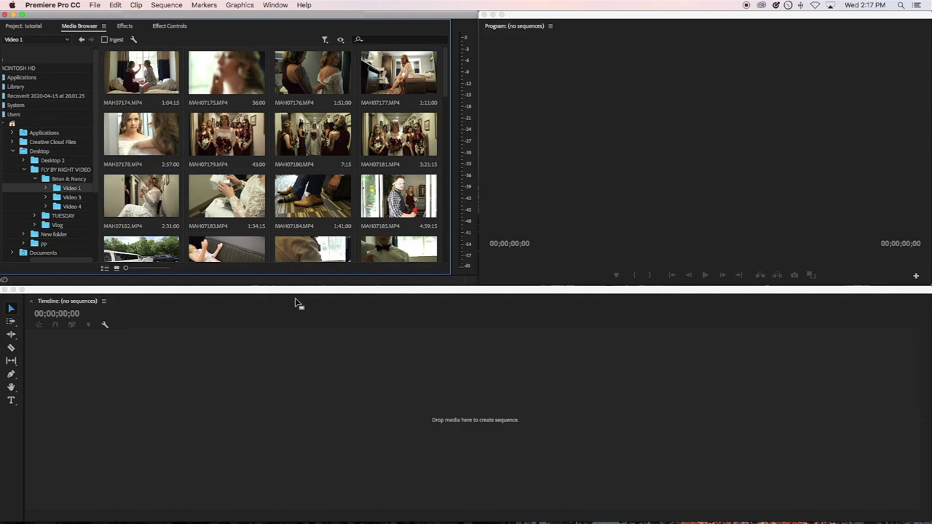
click(138, 137)
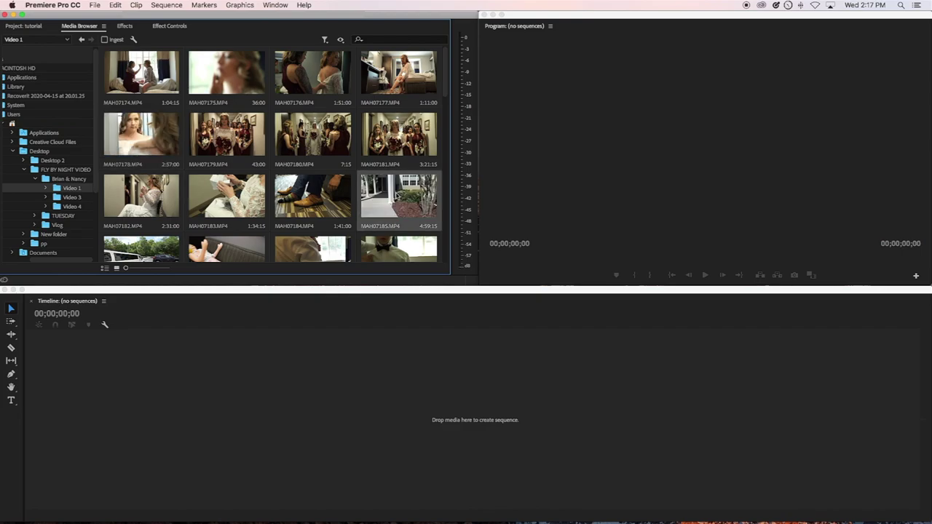
drag(396, 194, 357, 389)
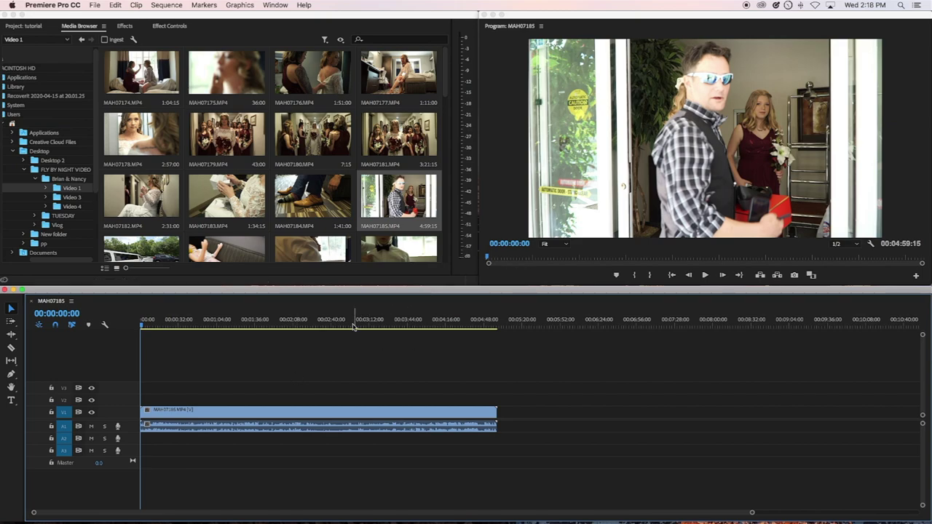
Play short sections of the sequence from around 00:00:54, 00:01:41 and 00:01:25, stopping playback after each.
click(206, 325)
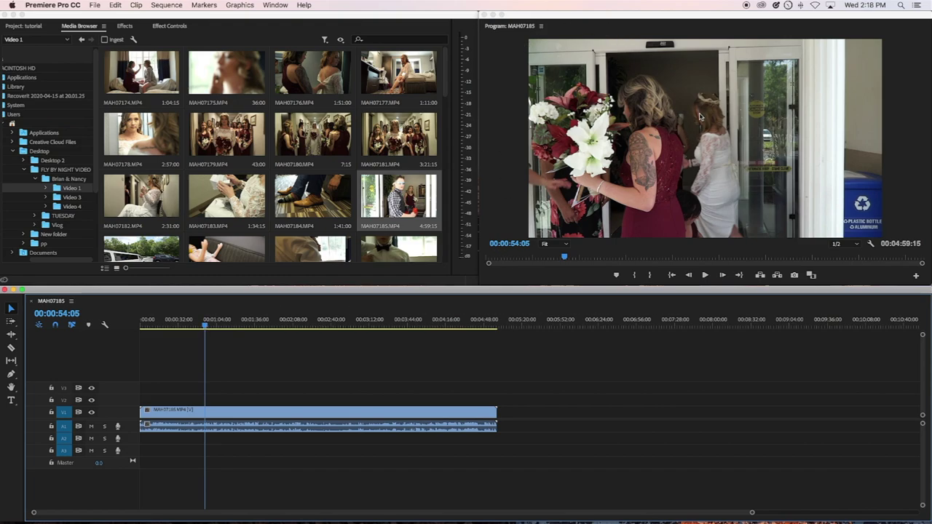
click(207, 325)
key(space)
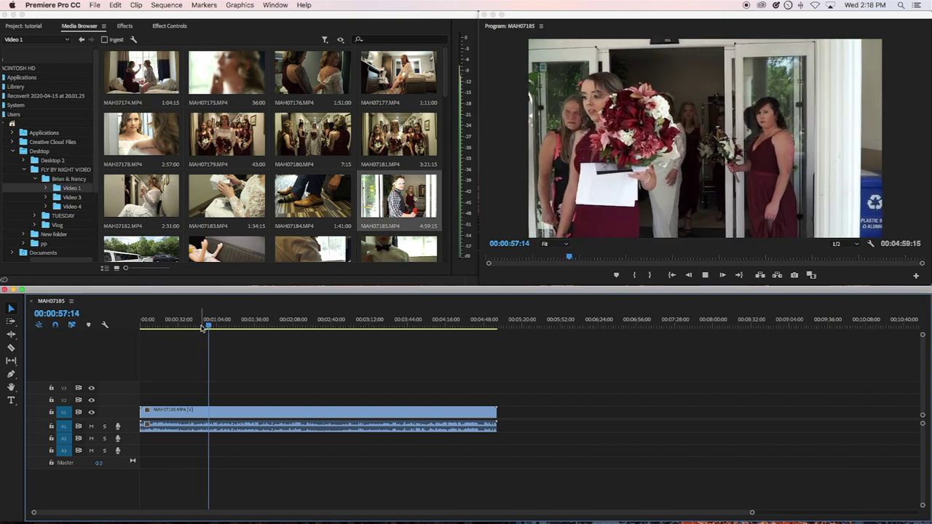
click(263, 325)
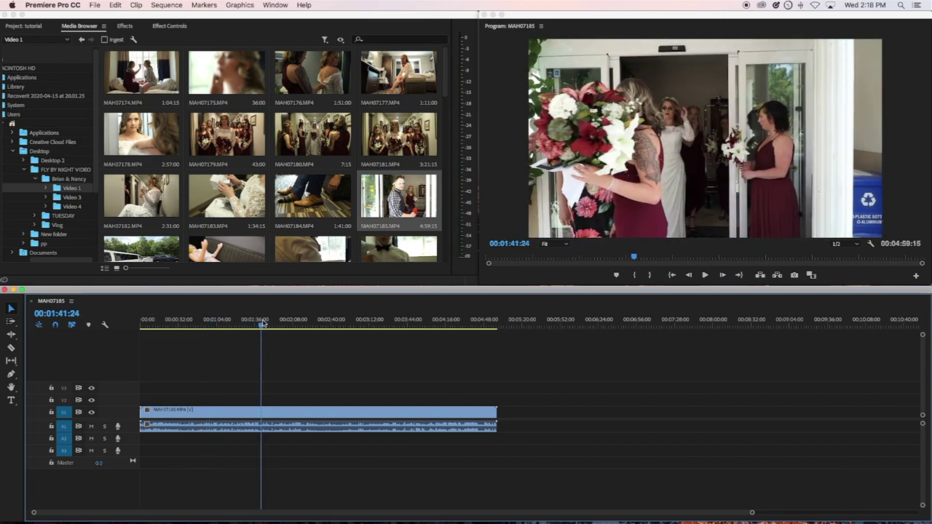
key(space)
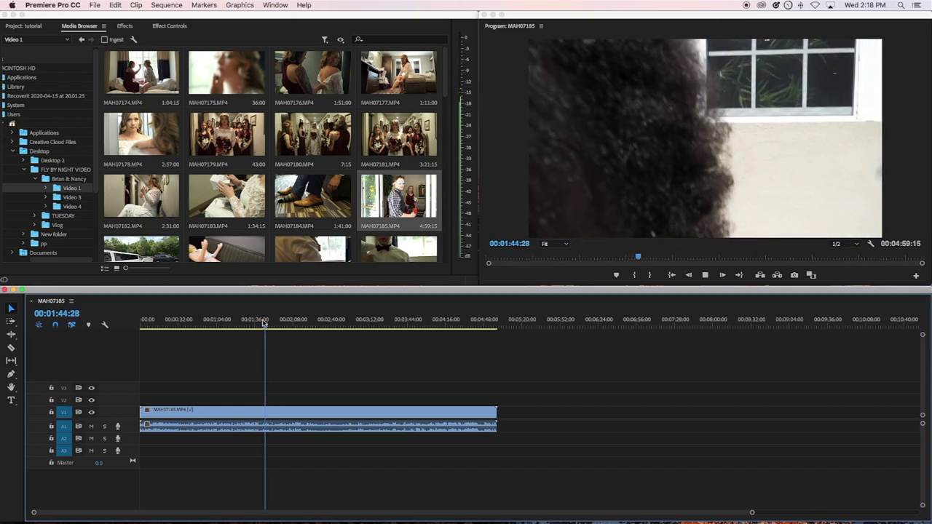
key(space)
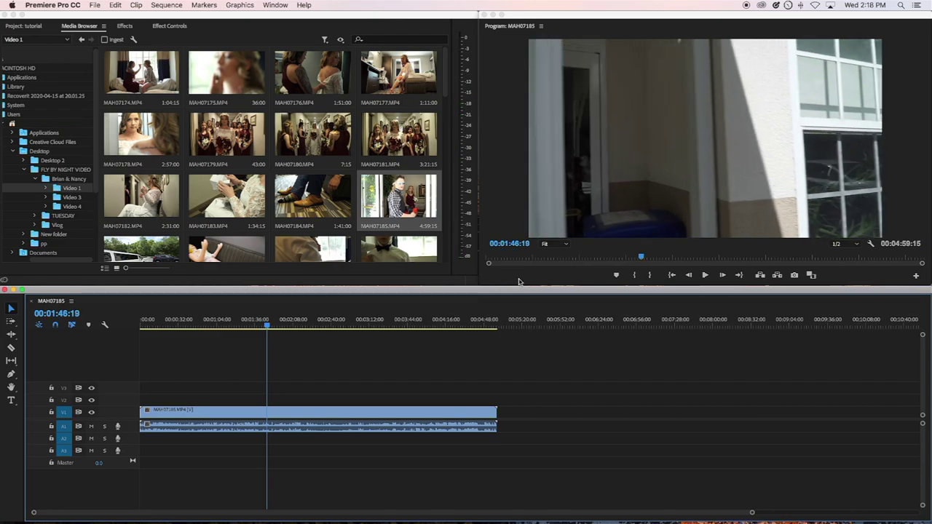
click(705, 276)
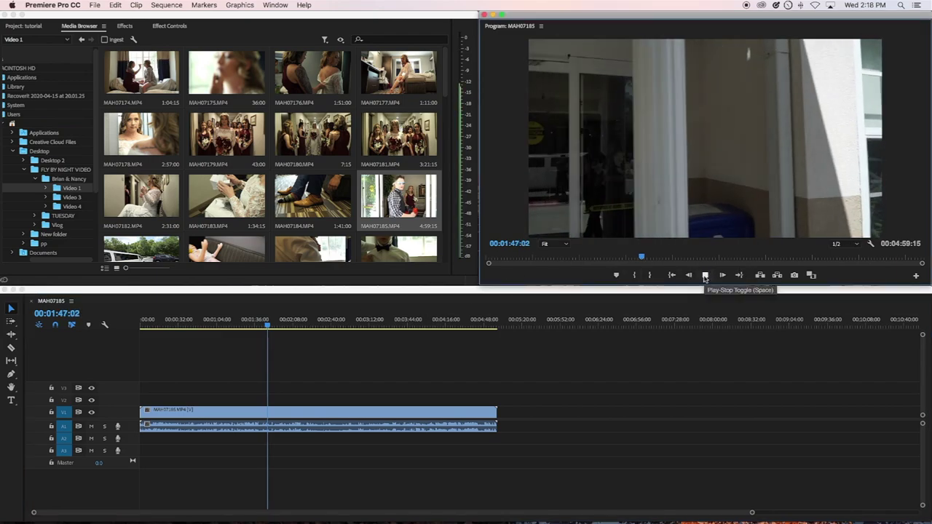
click(705, 278)
click(291, 321)
click(243, 326)
key(space)
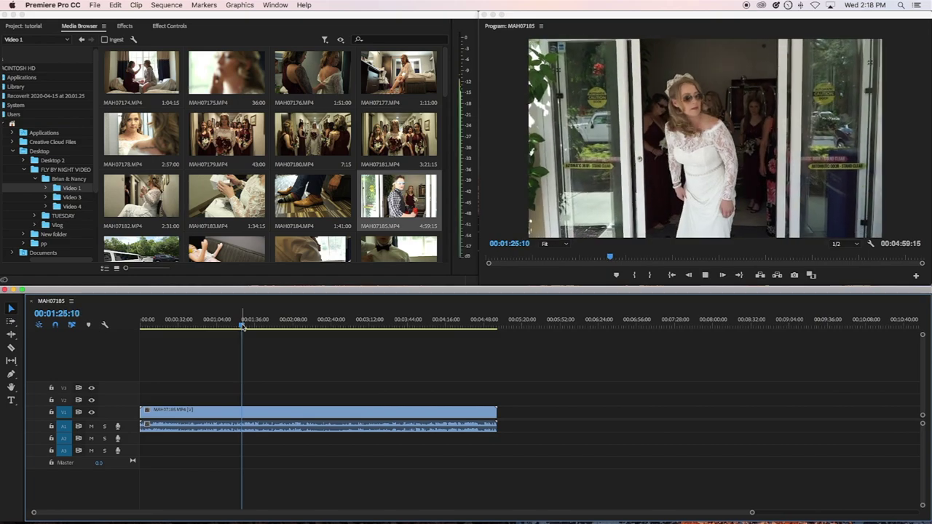
key(space)
Scrub through the sequence to review moments near its beginning, middle and end, finishing at 00:03:13:13.
click(290, 322)
drag(213, 326, 413, 327)
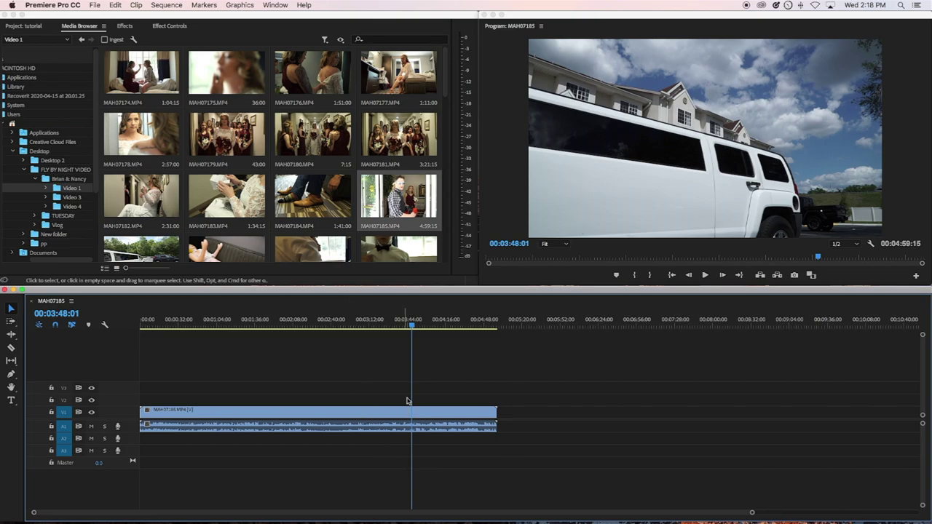
drag(470, 321, 490, 322)
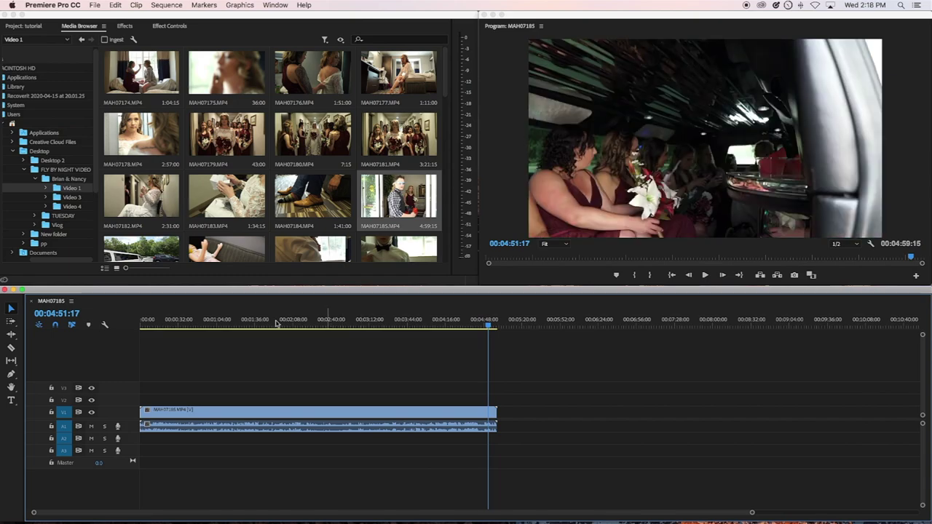
click(165, 322)
click(422, 321)
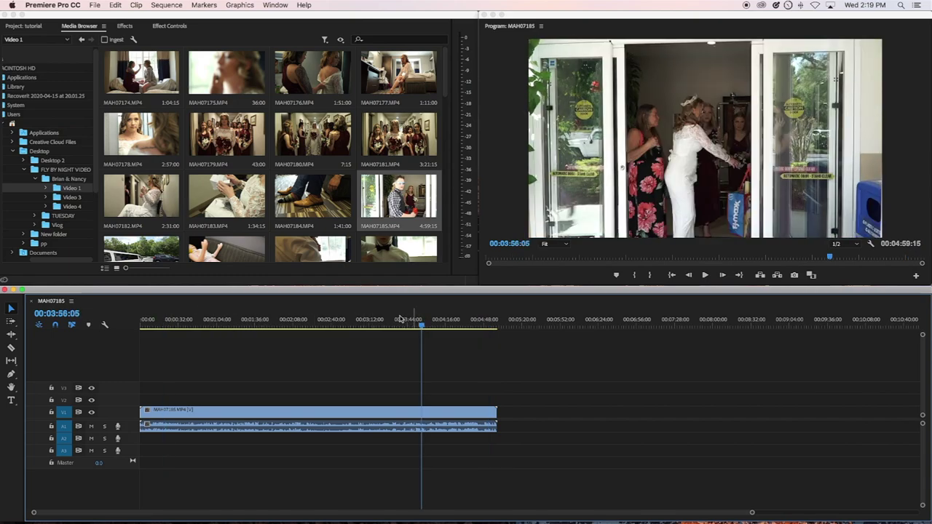
click(255, 321)
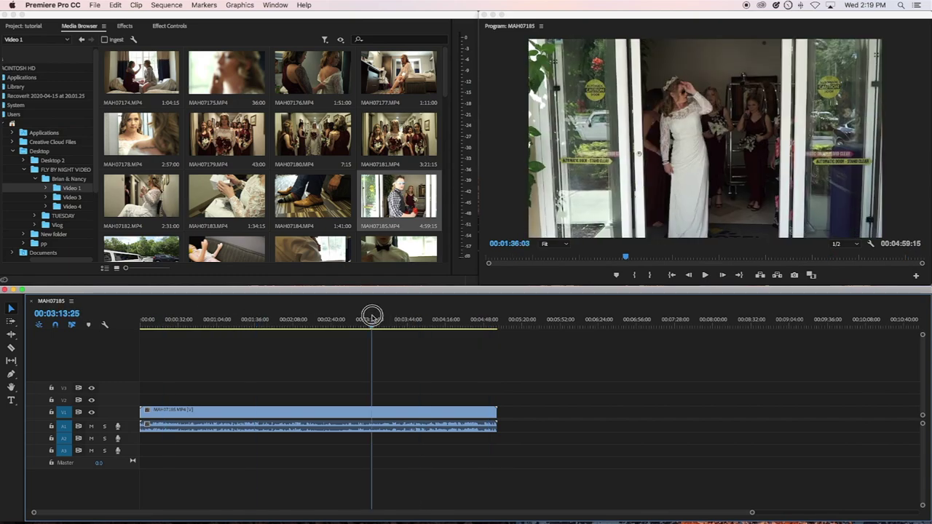
click(372, 321)
click(209, 321)
click(372, 321)
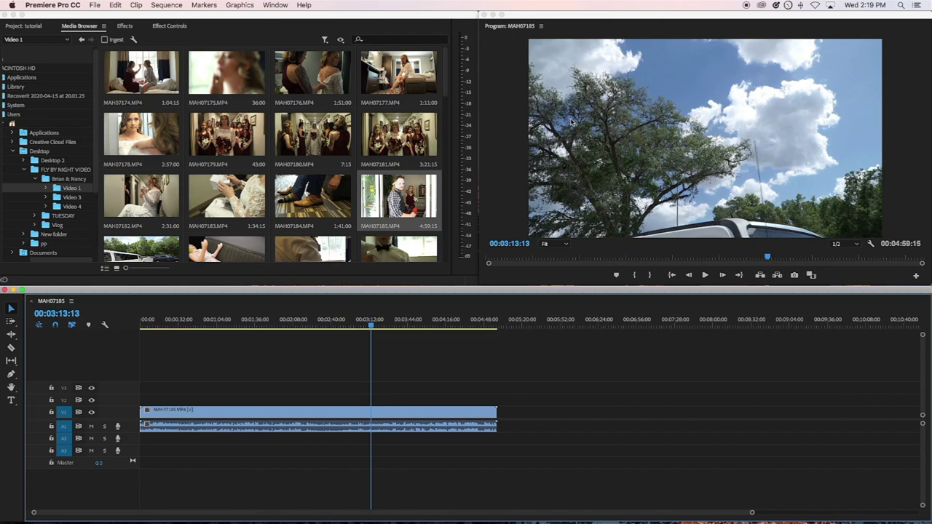
Save the current panel layout as a new workspace named BASSASS.
click(275, 6)
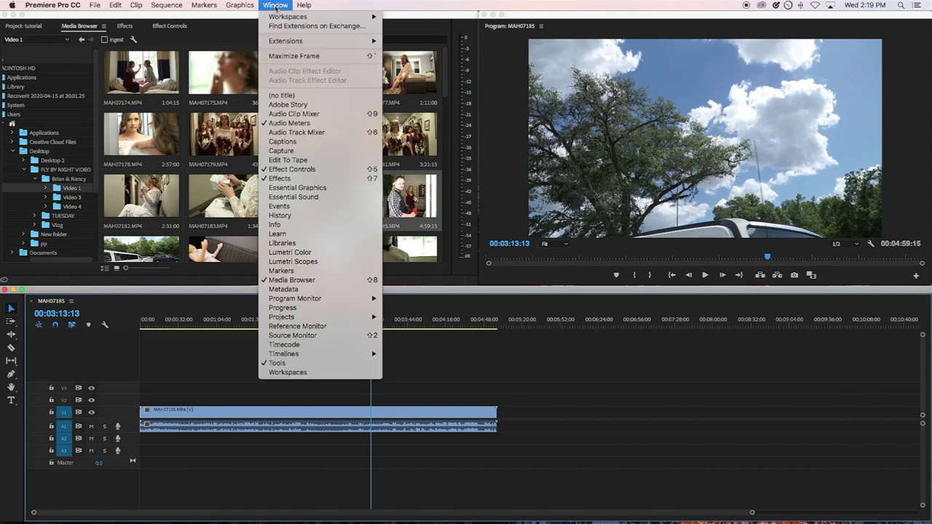
mouse_move(284, 17)
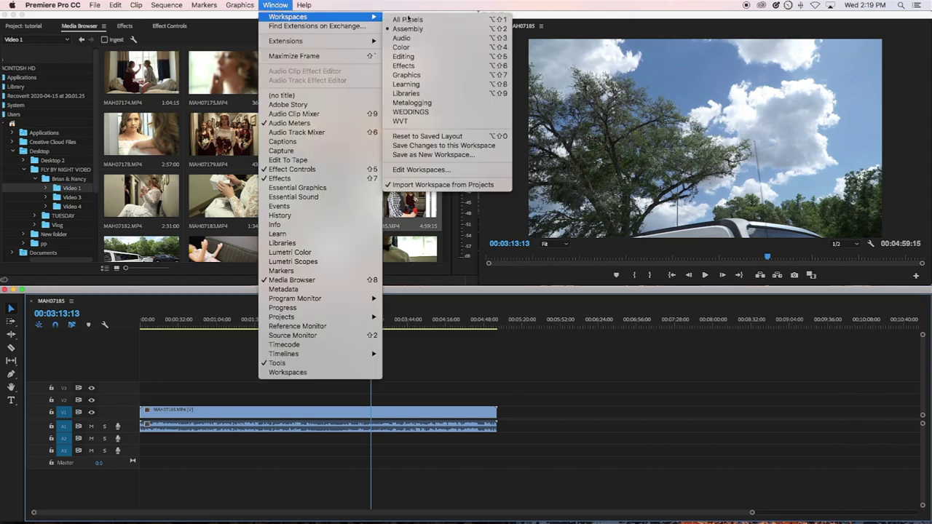
click(452, 155)
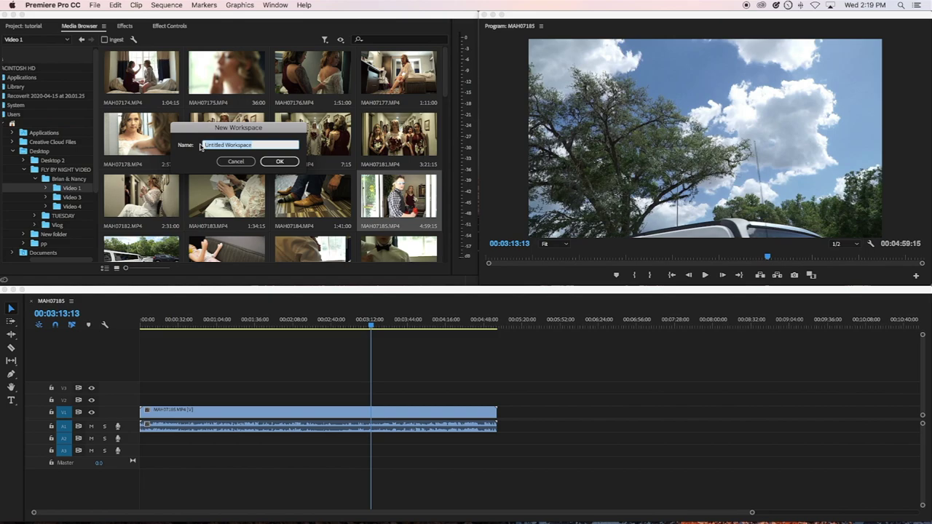
text(BA)
click(294, 161)
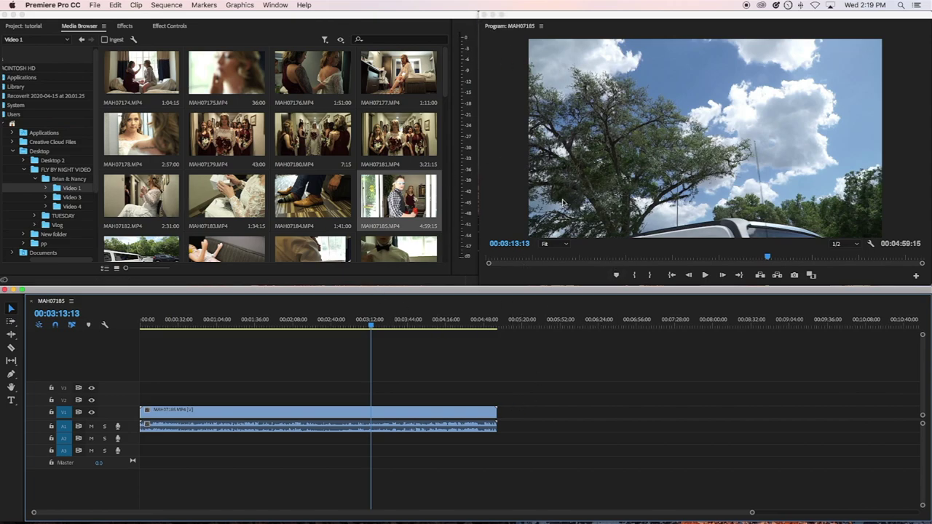
Switch to the Assembly workspace.
click(280, 6)
mouse_move(291, 17)
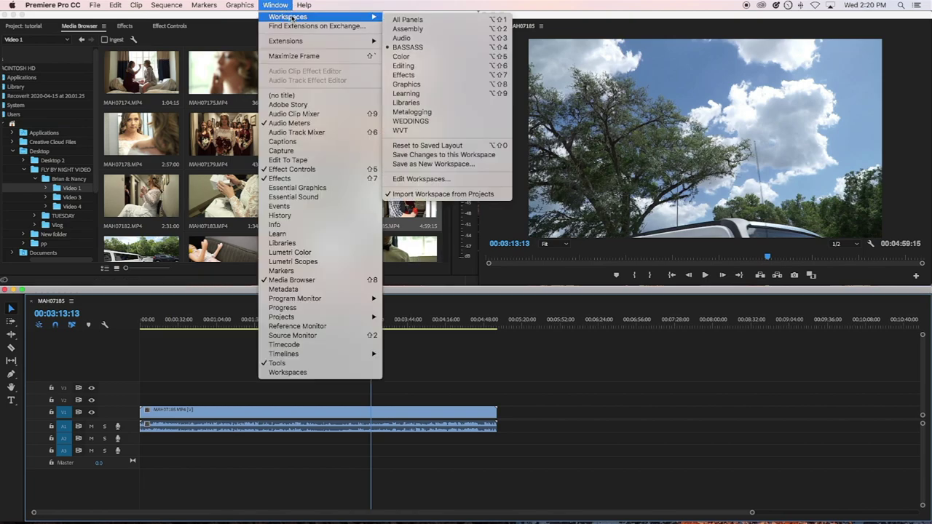
click(443, 28)
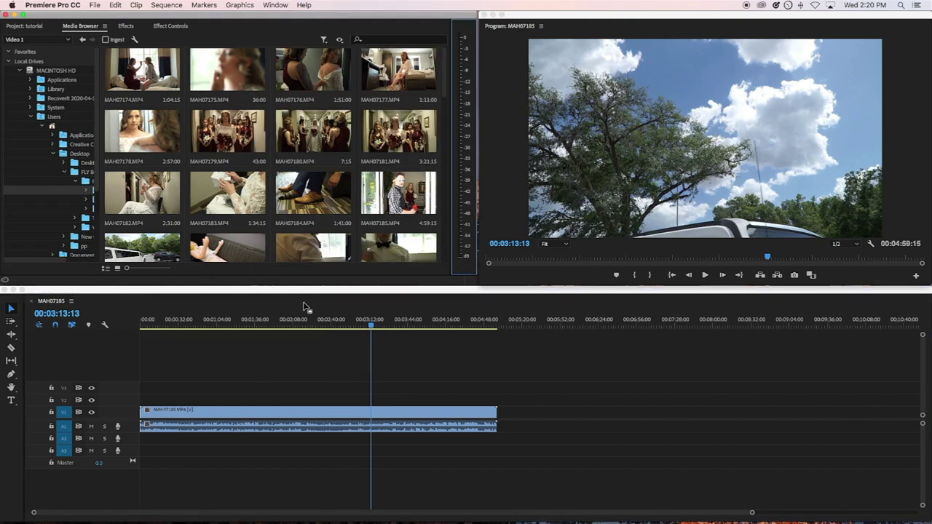
View the Effect Controls and Effects panels, and move the playhead to 00:02:17:07.
click(123, 28)
click(167, 26)
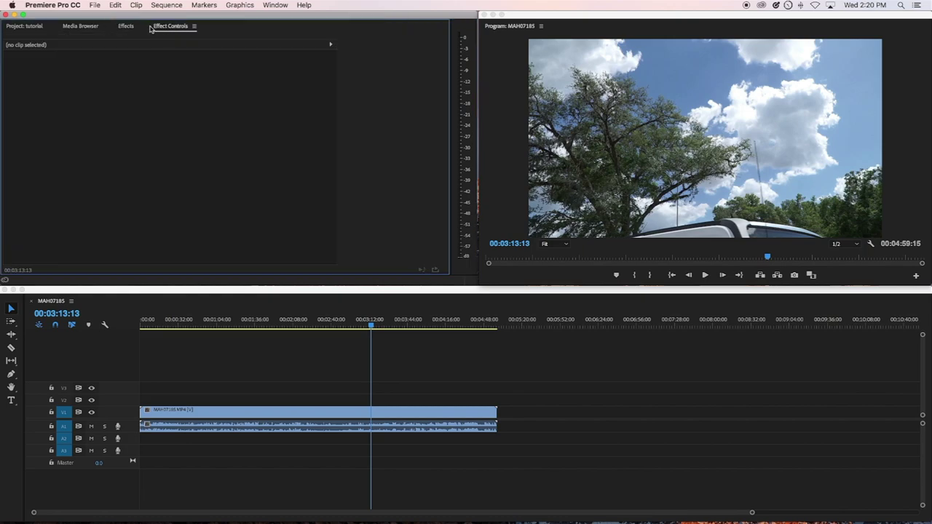
click(122, 27)
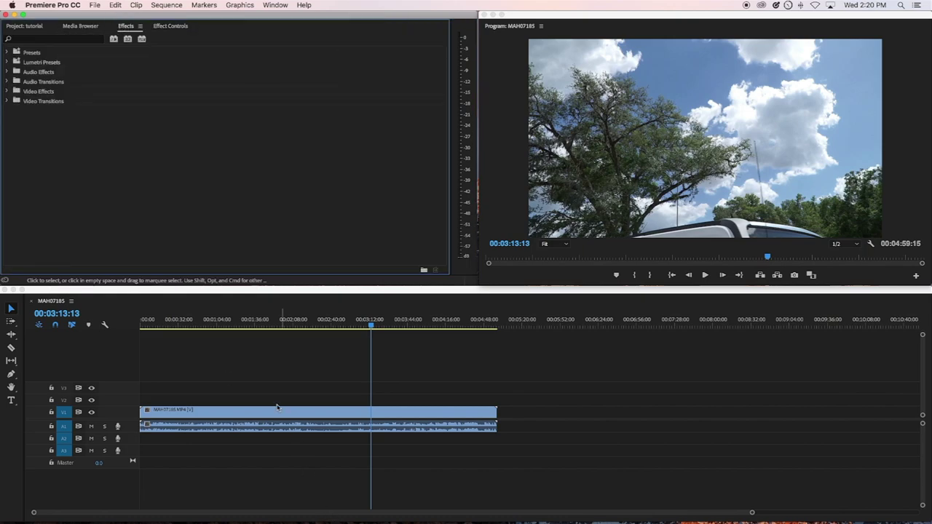
click(301, 358)
click(305, 320)
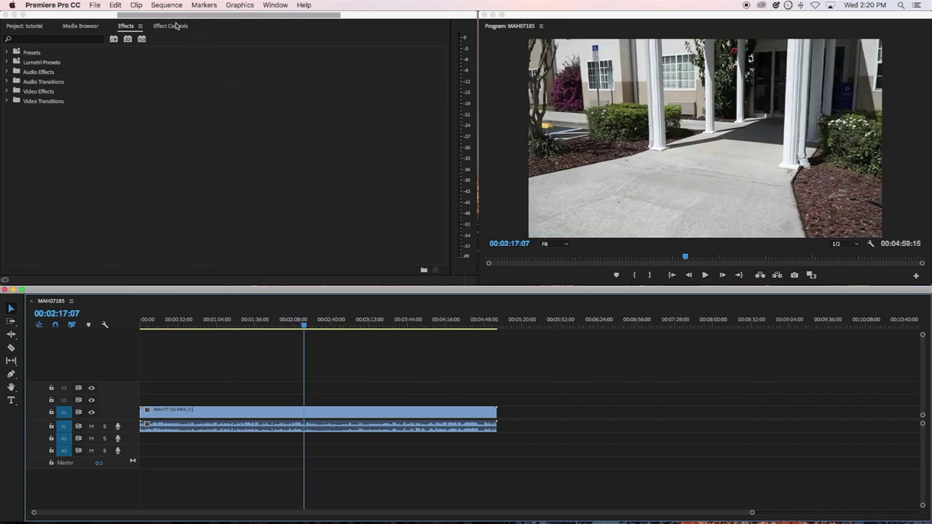
Apply the Cross Dissolve video transition to the start of the V1 clip and play the sequence from the beginning.
click(125, 29)
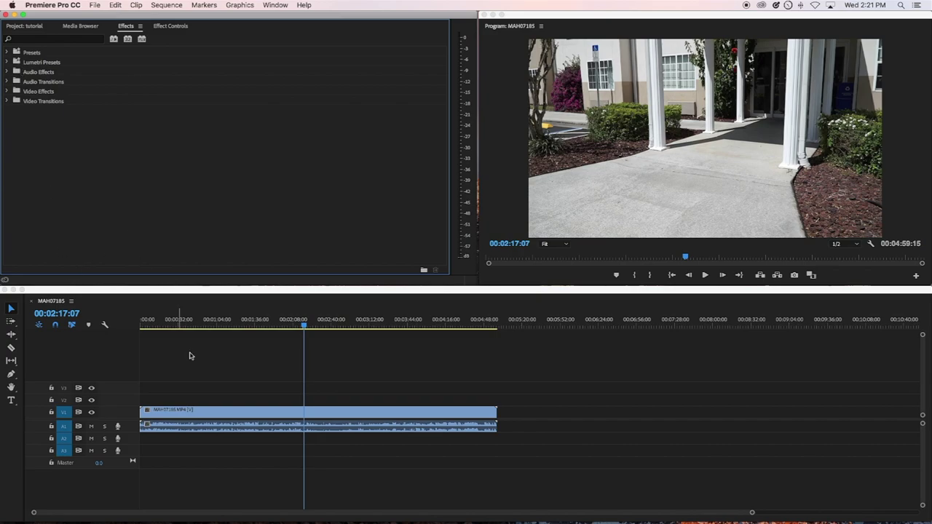
click(7, 101)
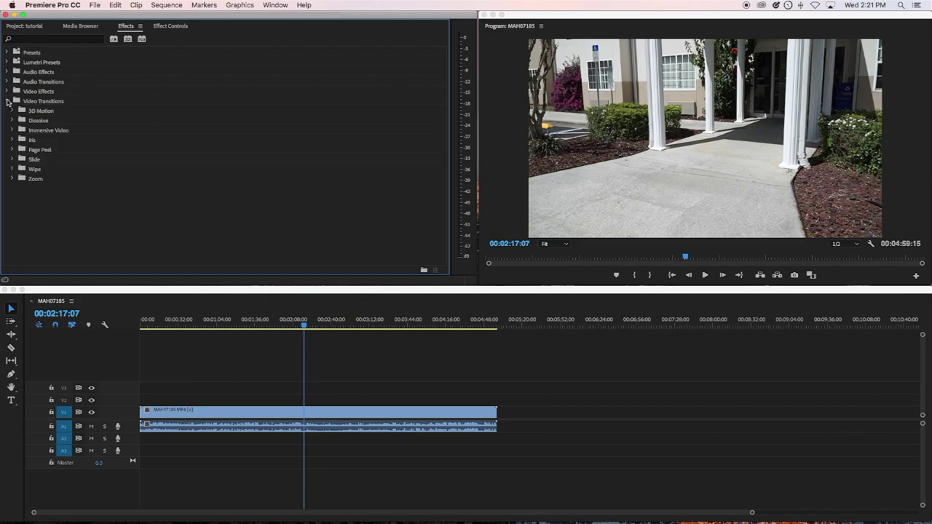
click(12, 121)
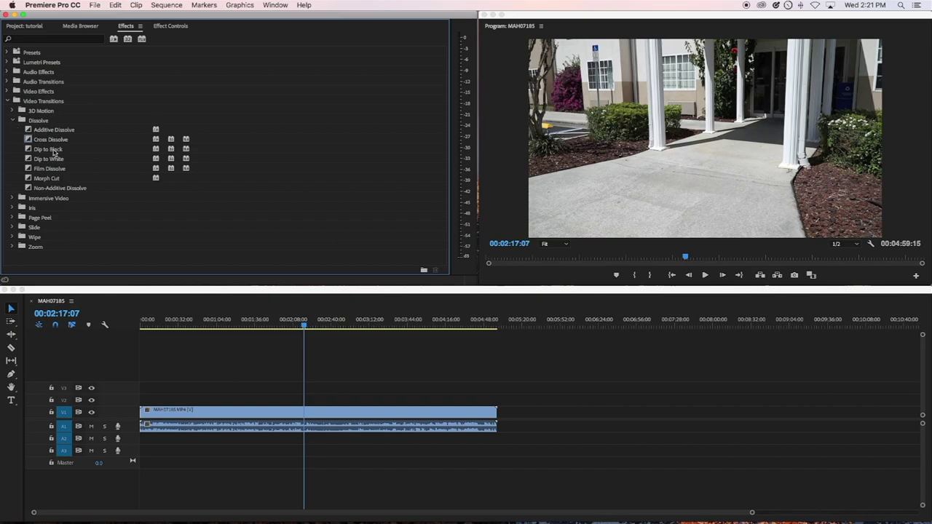
drag(49, 143, 143, 411)
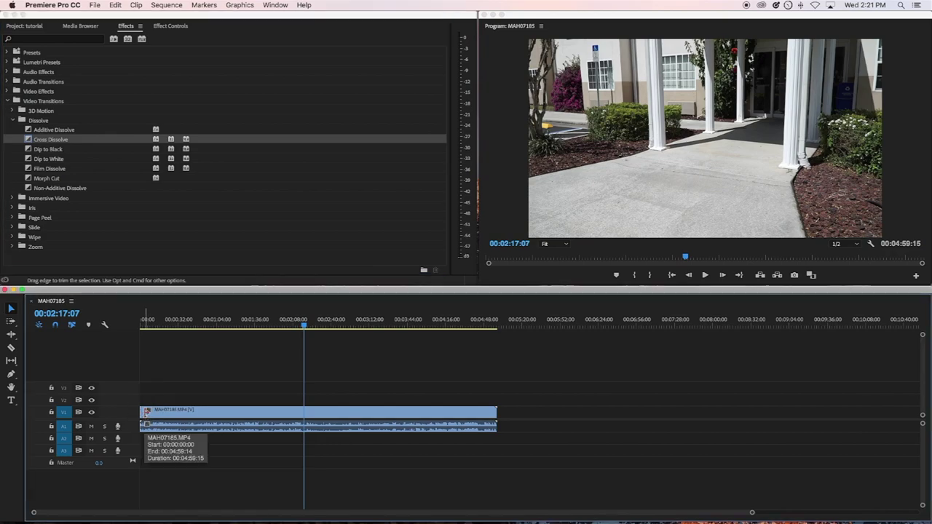
key(Home)
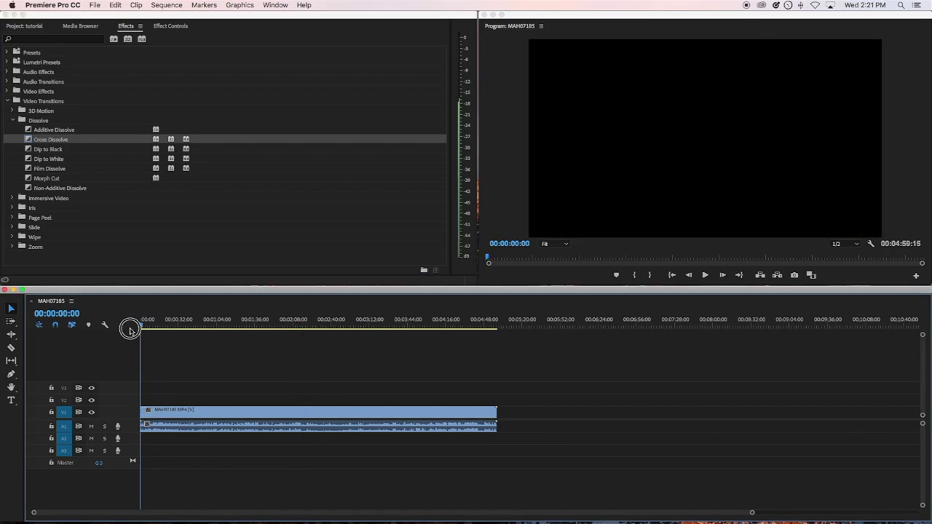
key(space)
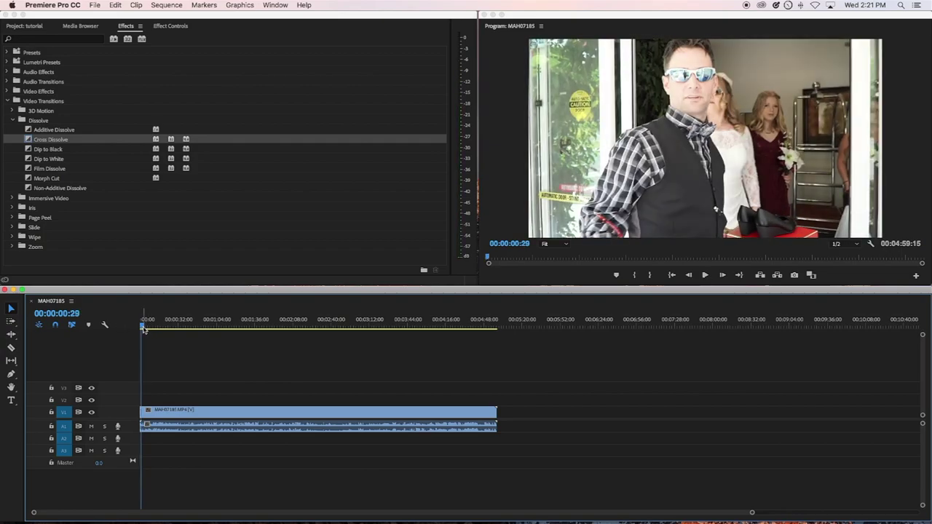
Replay the sequence's opening from the start without the Cross Dissolve for comparison.
click(137, 326)
key(space)
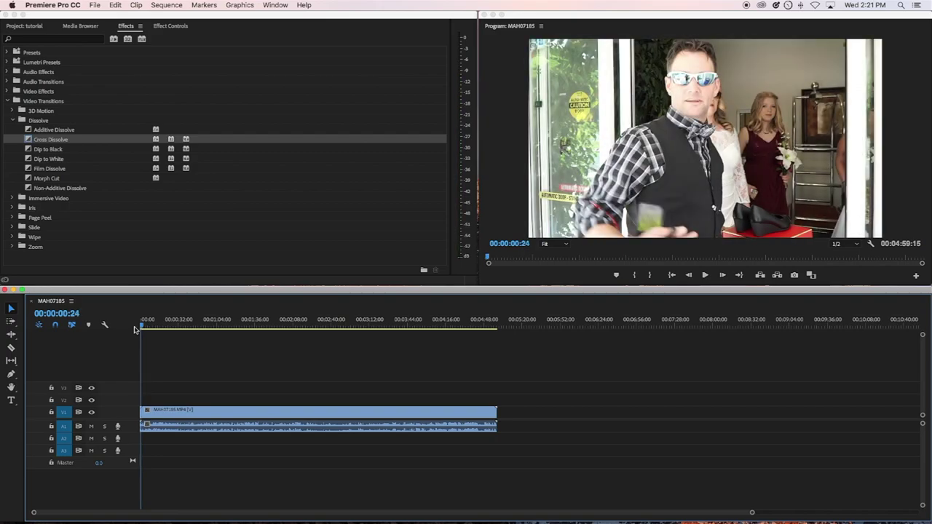
click(134, 326)
key(space)
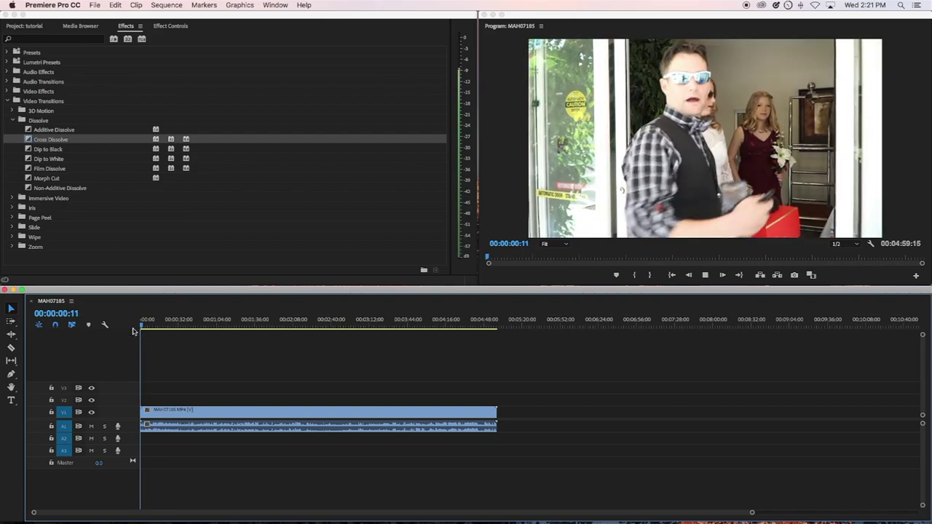
key(space)
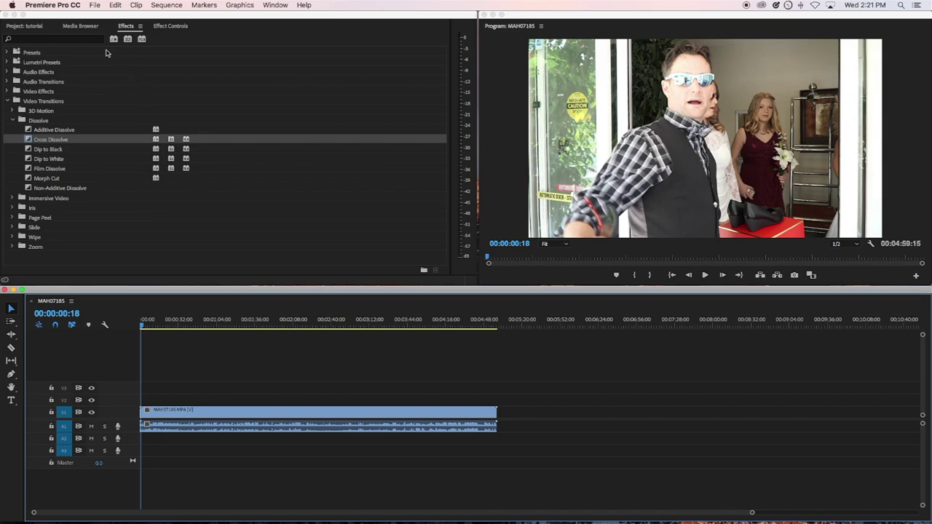
Add MAH07179.MP4 to V1 after the existing clip and MAH07180.MP4 to V2 at about 00:02:38:24, and play the section around it.
click(80, 26)
drag(224, 131, 519, 412)
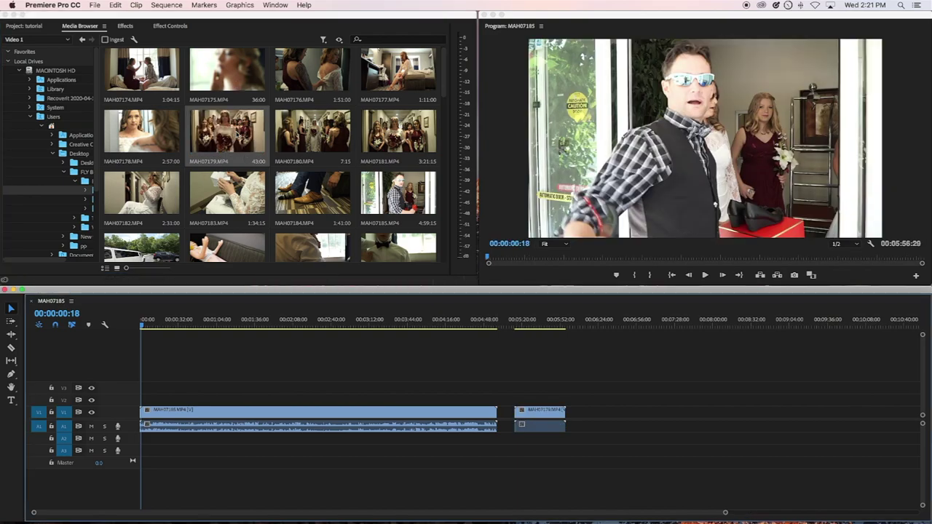
drag(292, 129, 329, 401)
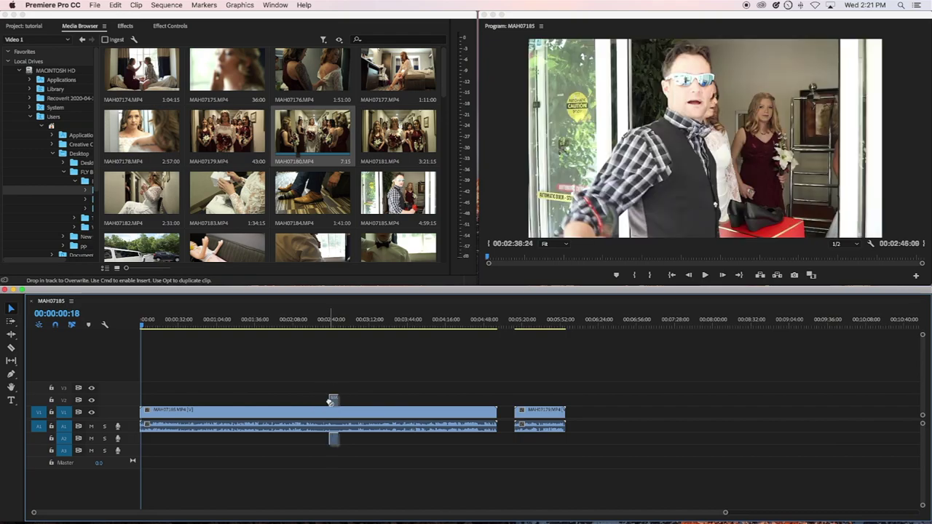
click(325, 327)
key(space)
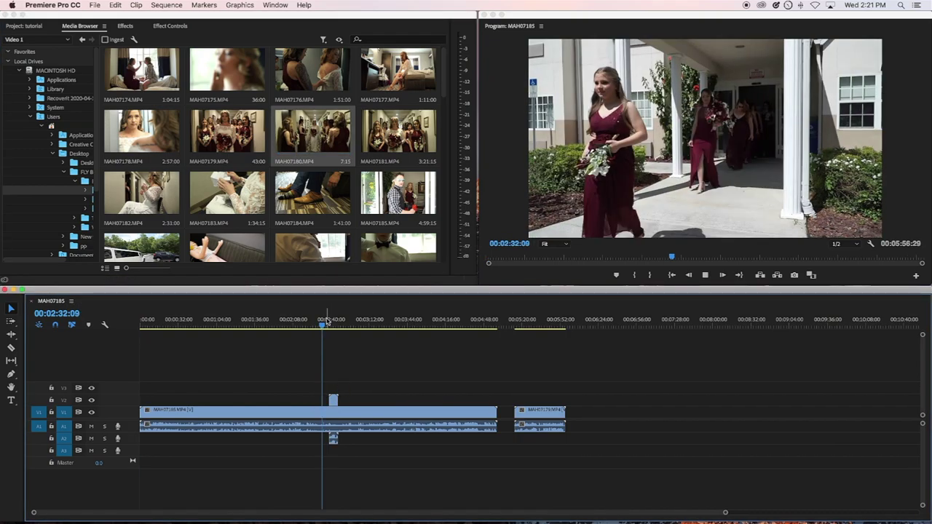
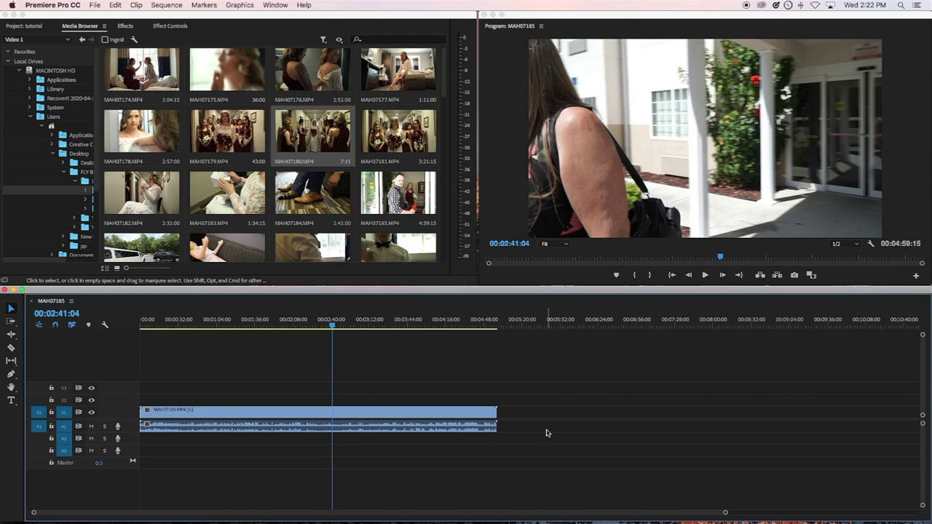
Move the playhead to 00:01:42:06 and open the media export settings for the sequence.
click(169, 322)
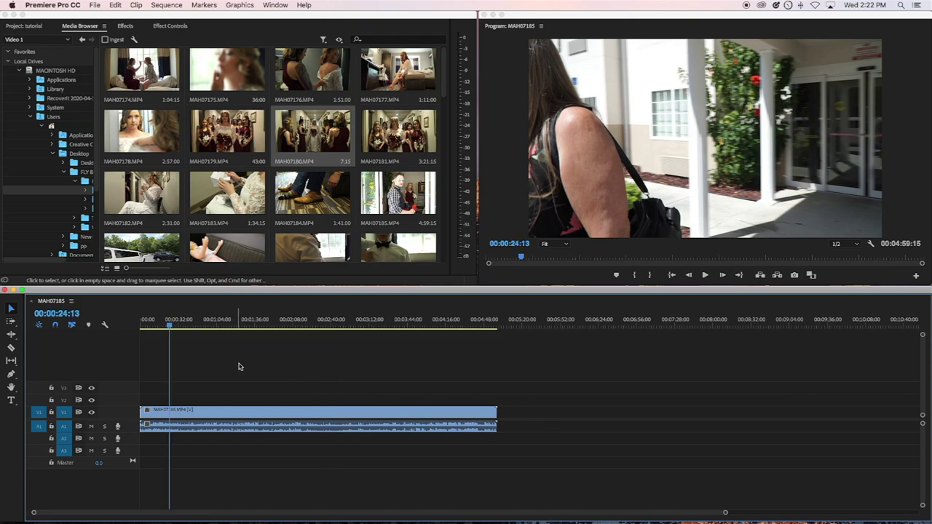
click(262, 322)
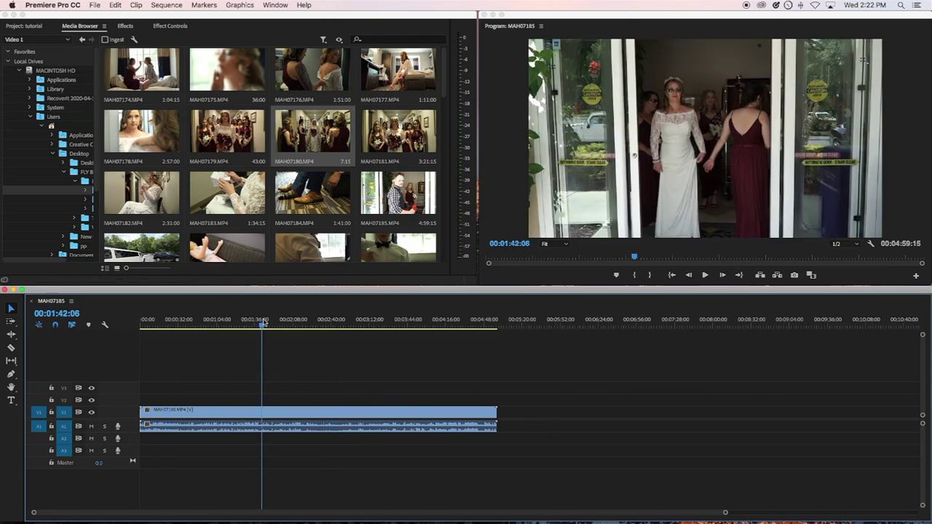
click(95, 5)
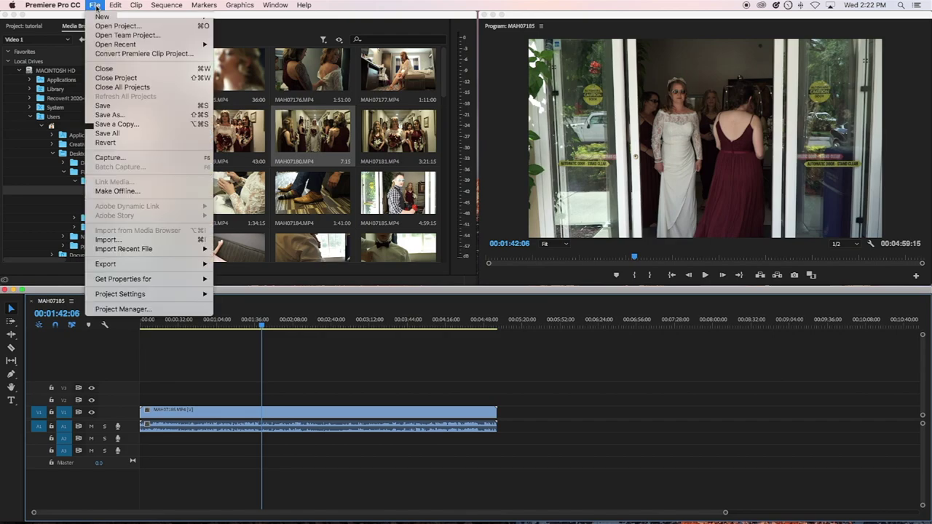
mouse_move(135, 265)
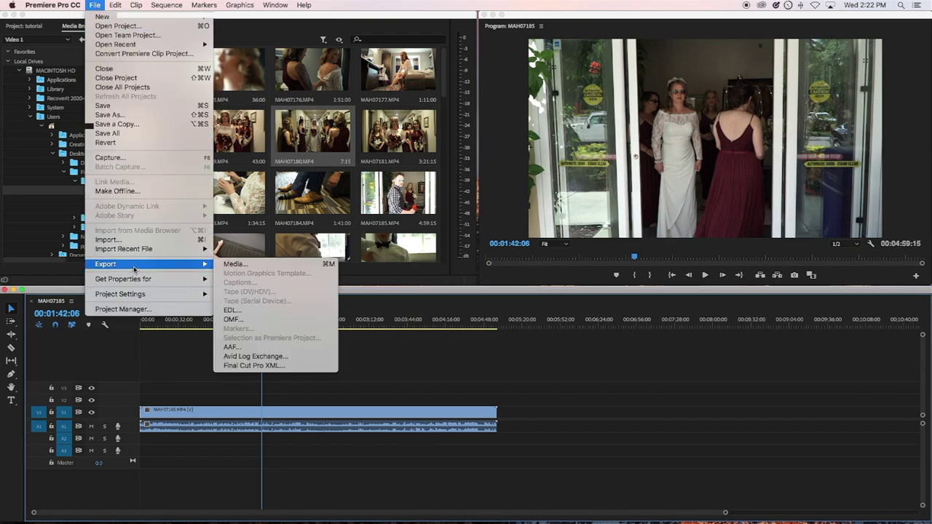
click(230, 266)
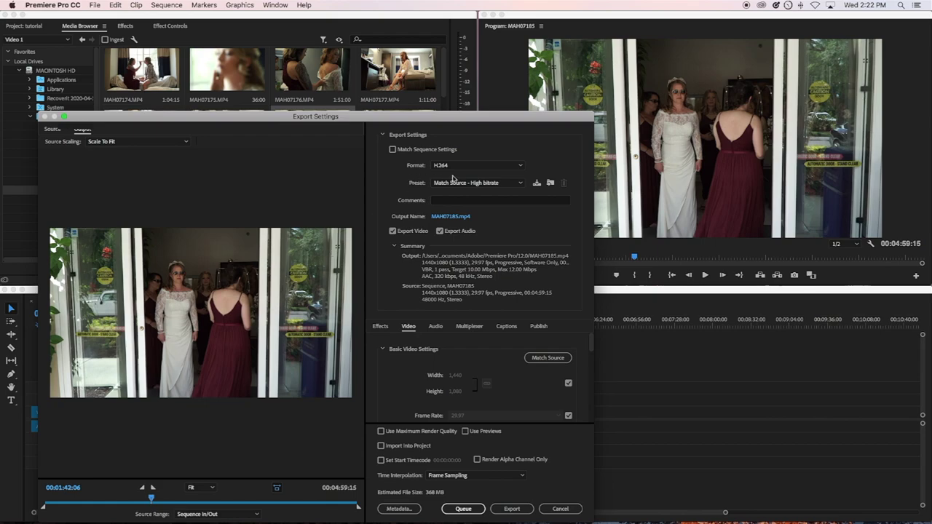
Configure the export with Match Sequence Settings off, the H.264 format and the Match Source - High bitrate preset.
click(393, 150)
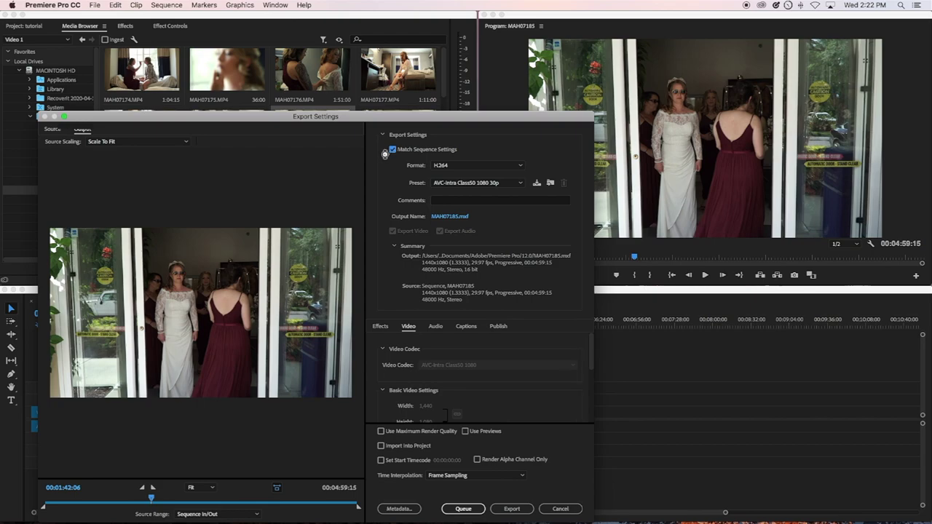
click(394, 149)
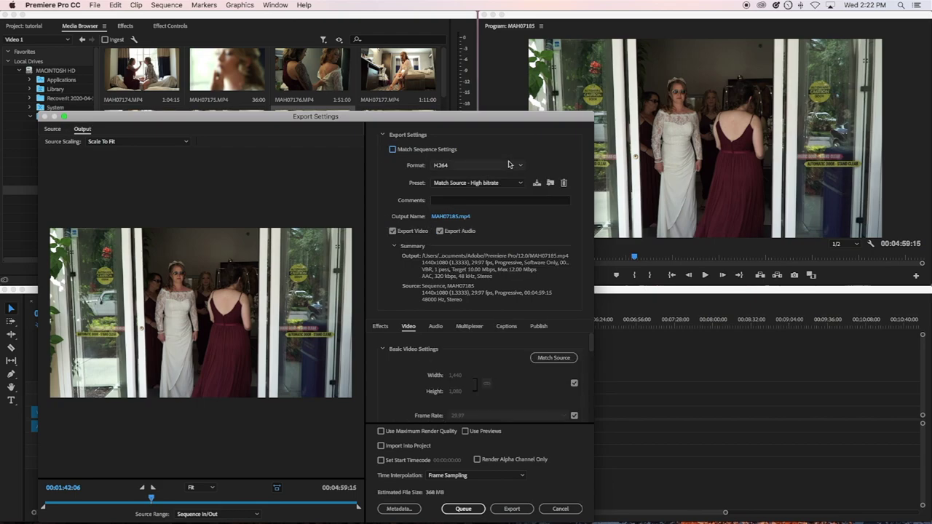
click(517, 166)
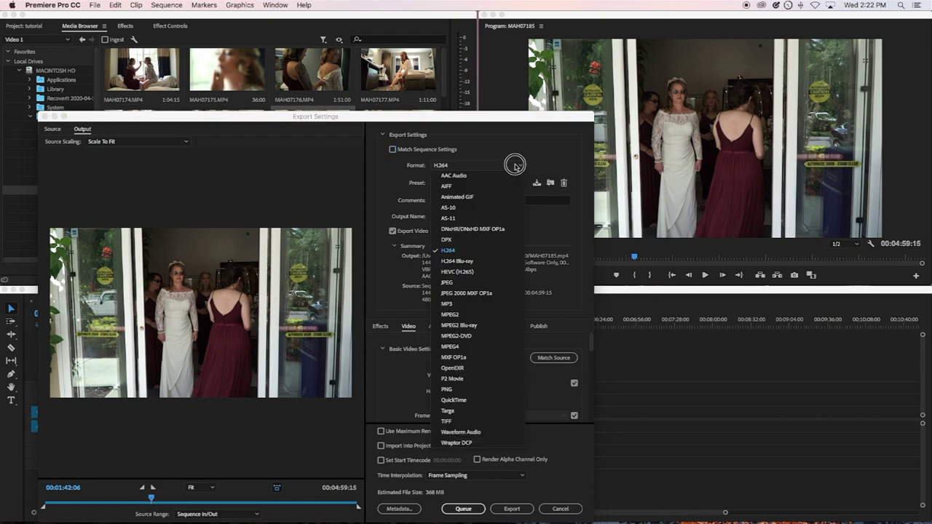
click(467, 254)
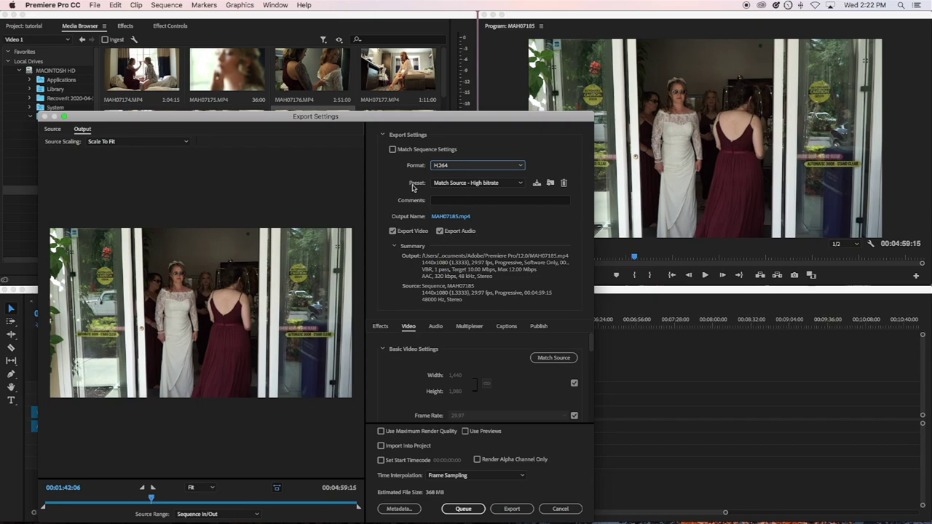
click(505, 183)
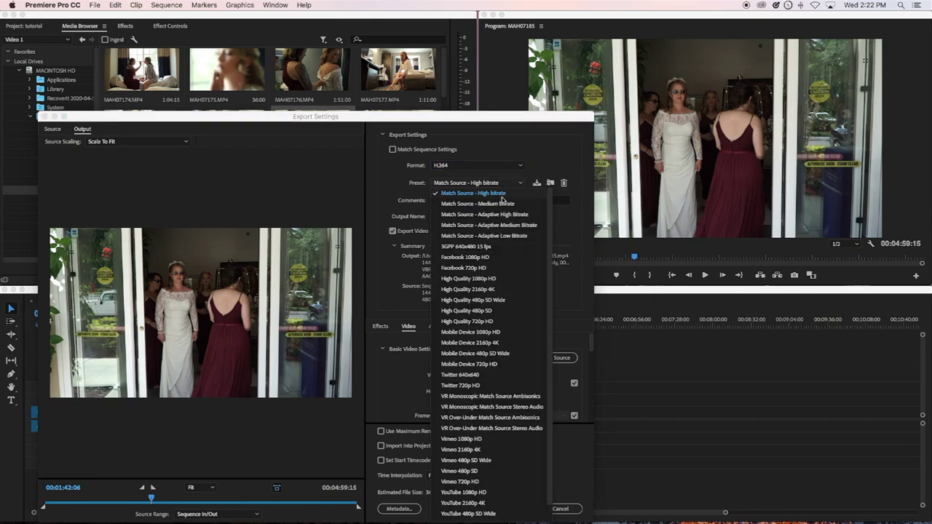
click(457, 195)
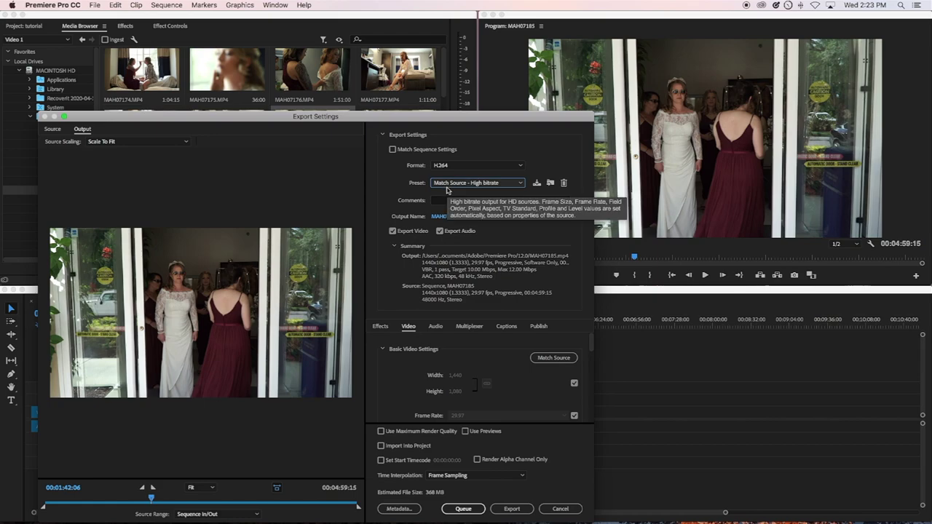
click(512, 509)
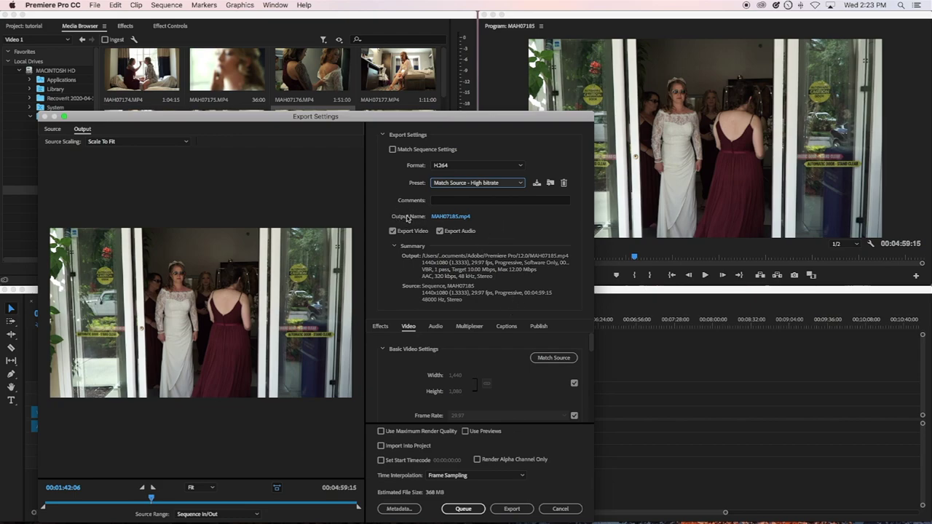
Set the export output to a video file named badass.mp4 on the Desktop.
click(458, 220)
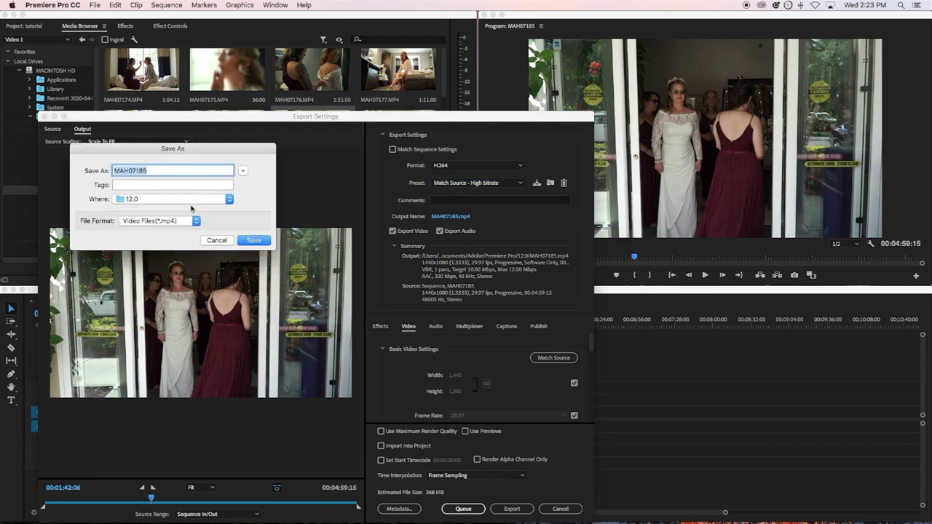
click(229, 199)
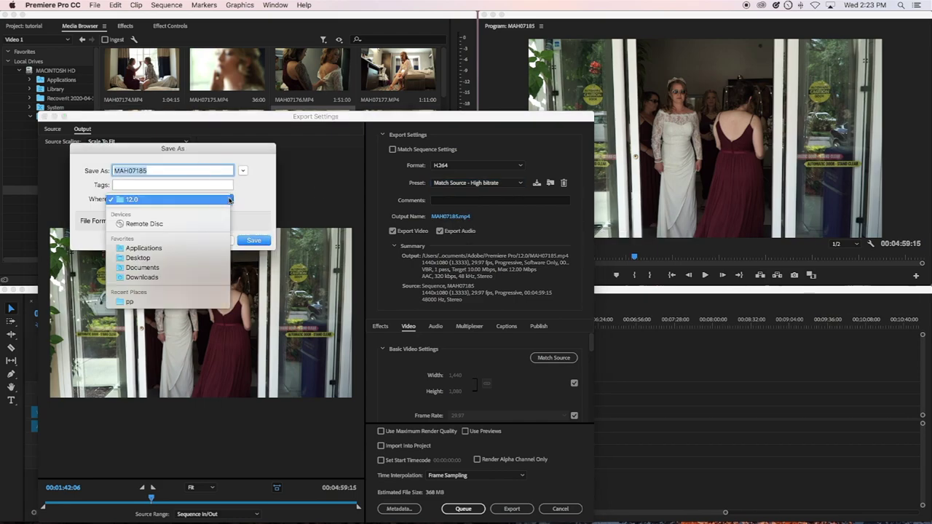
click(181, 258)
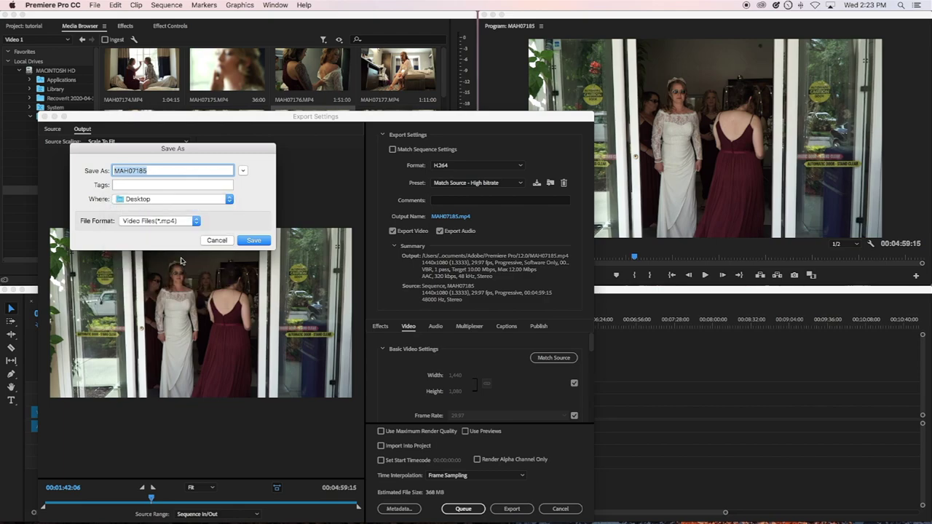
click(196, 221)
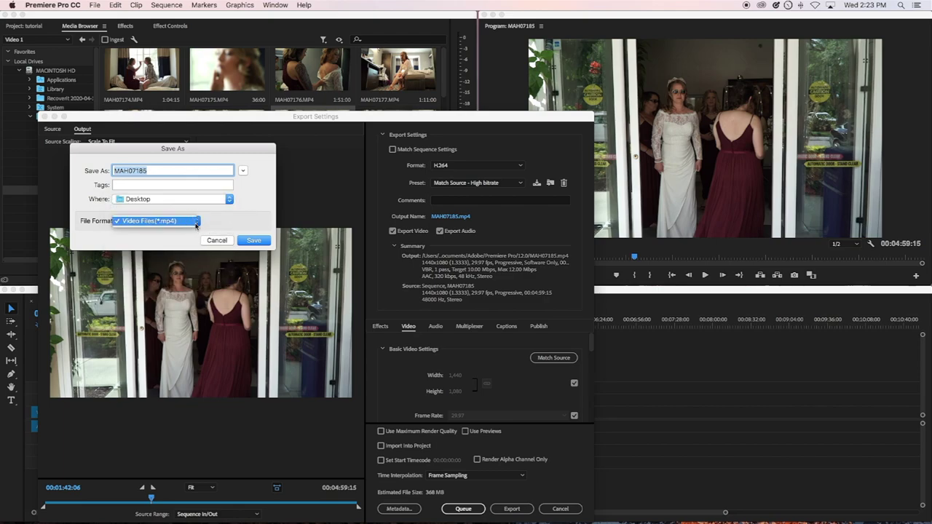
click(230, 218)
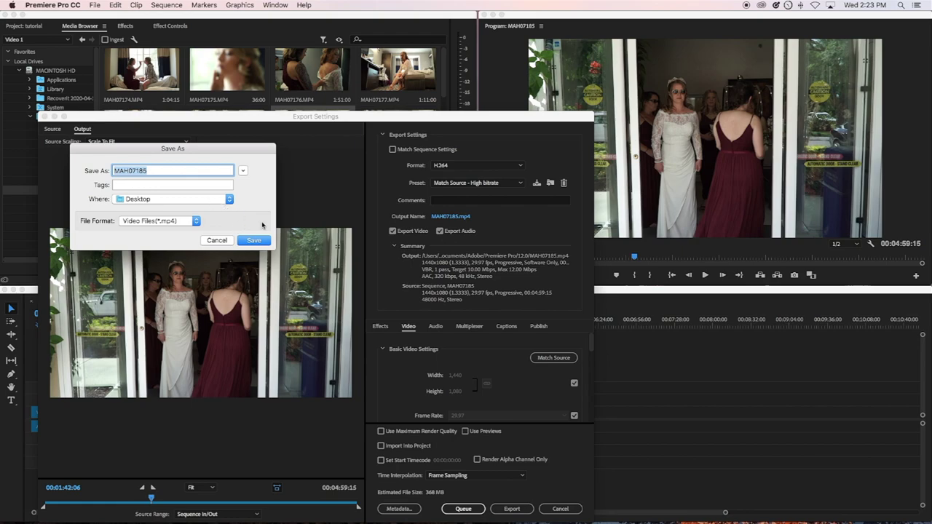
drag(162, 169, 109, 171)
text(bass)
key(BackSpace)
text(dass)
click(254, 240)
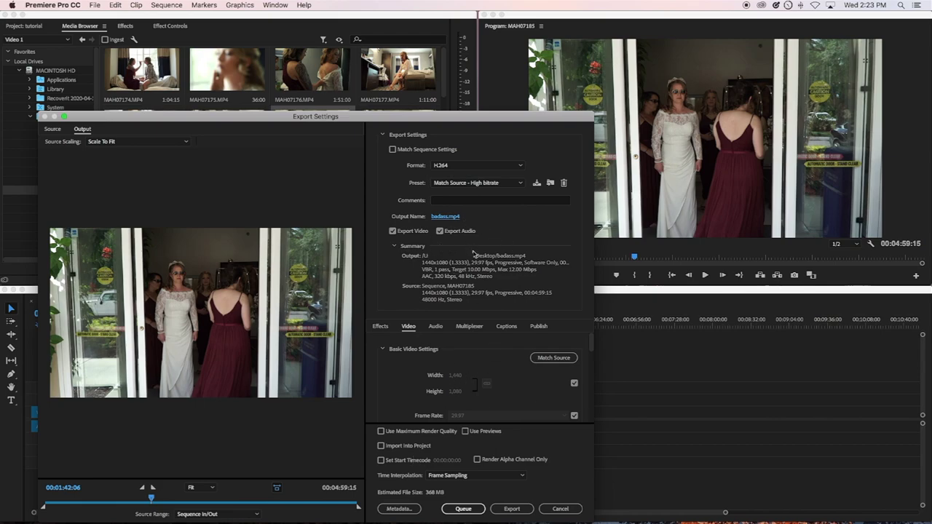
Start exporting the sequence, cancel the encoding and close the export settings.
click(521, 511)
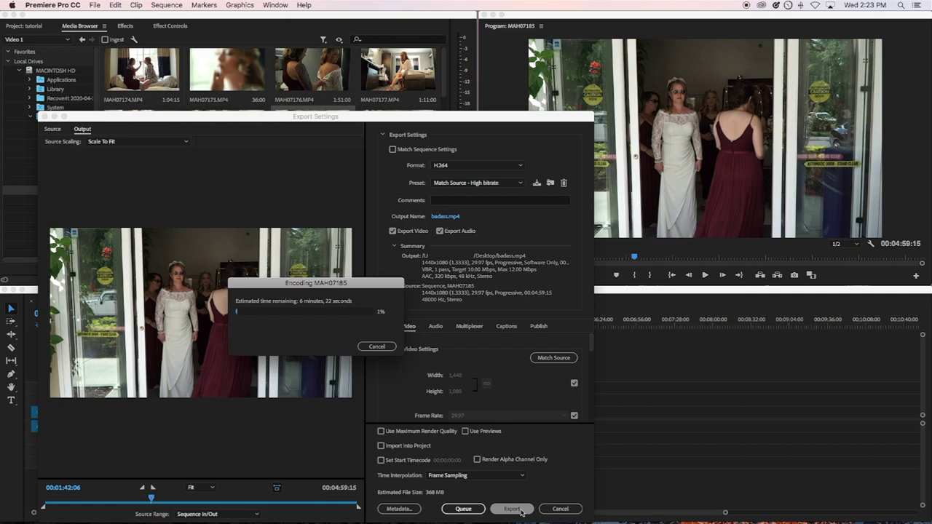
click(376, 347)
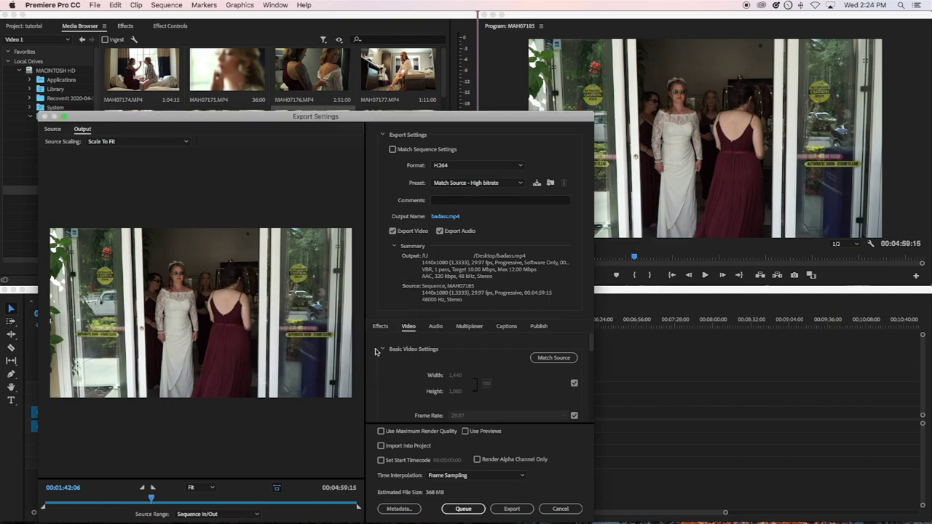
click(560, 509)
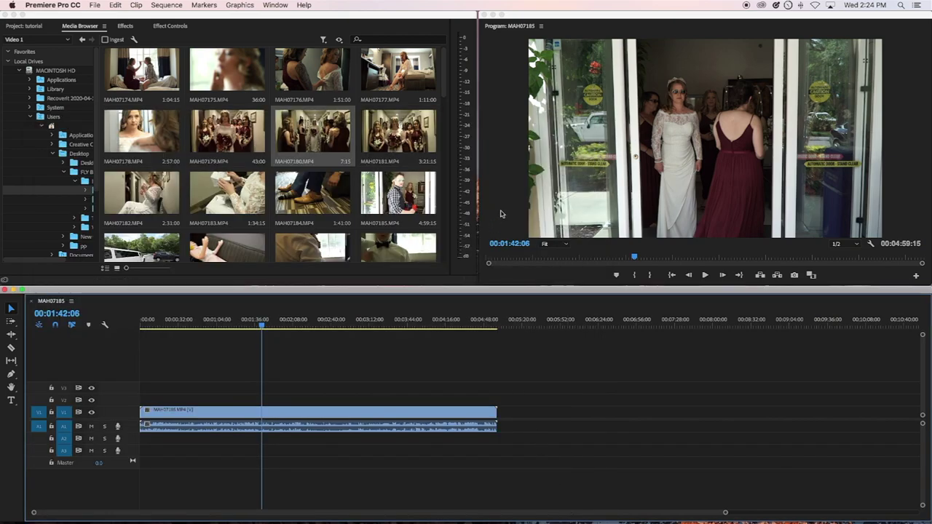
click(569, 356)
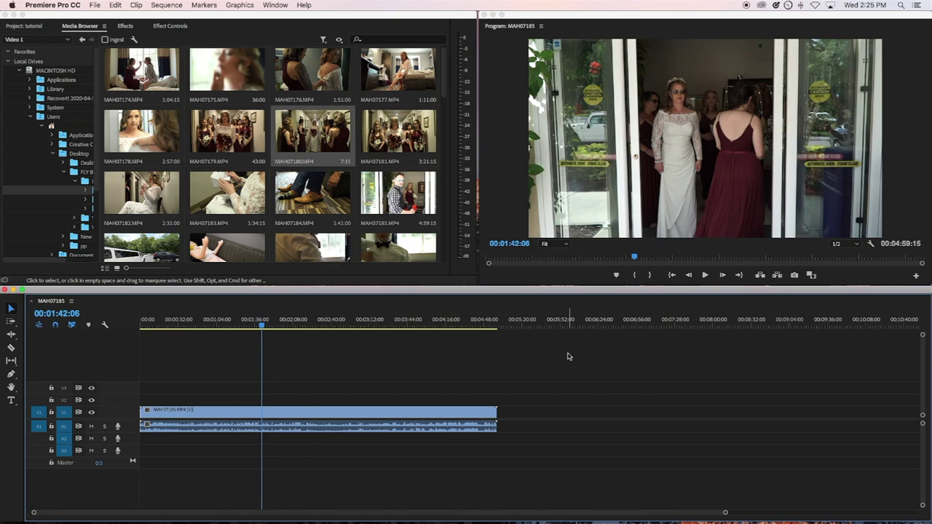
click(273, 190)
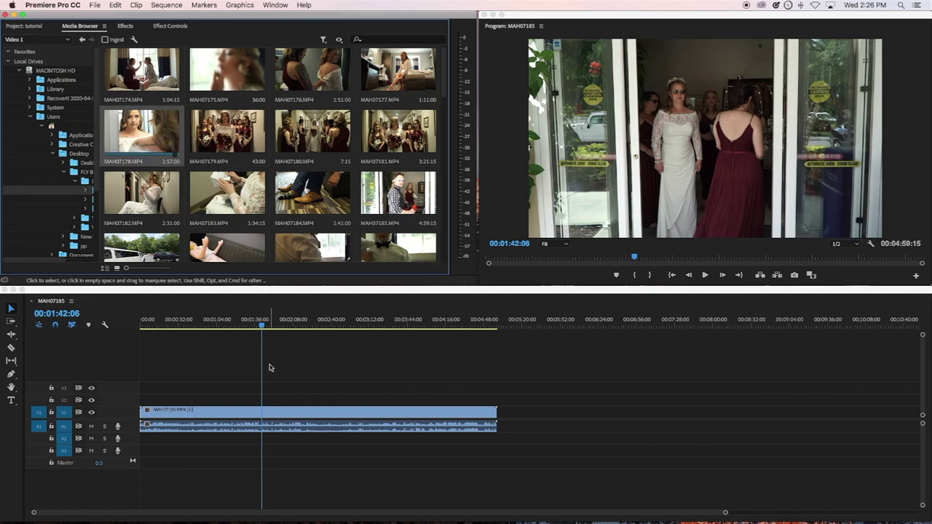
Play short passages of the sequence from 00:02:58:11 and from about 00:03:19.
click(314, 322)
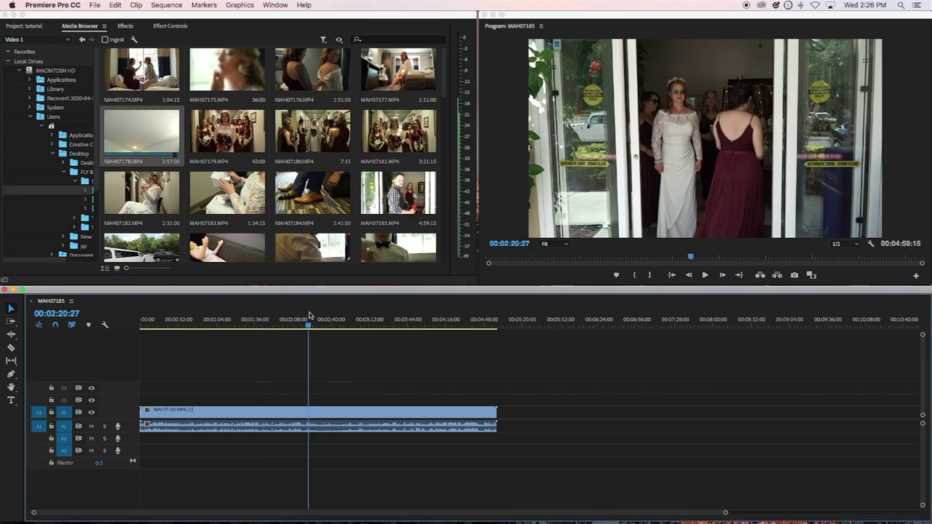
click(354, 322)
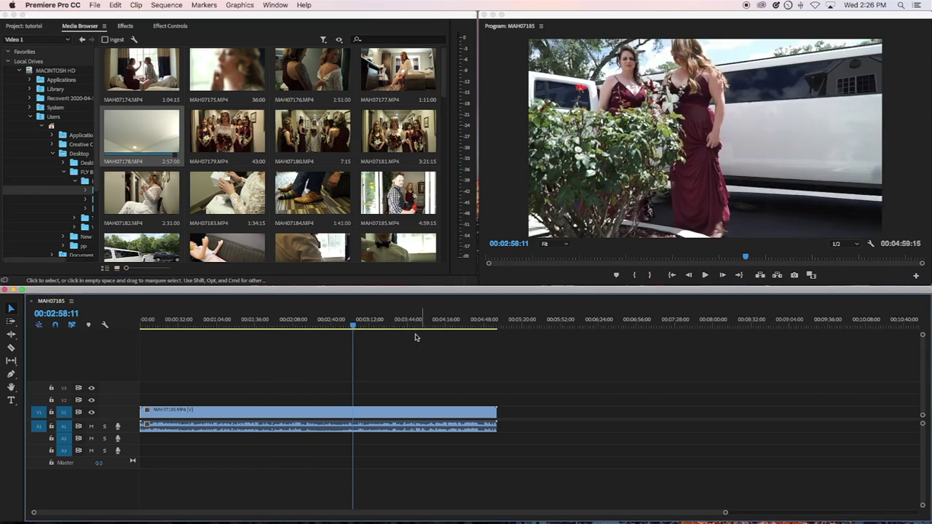
key(space)
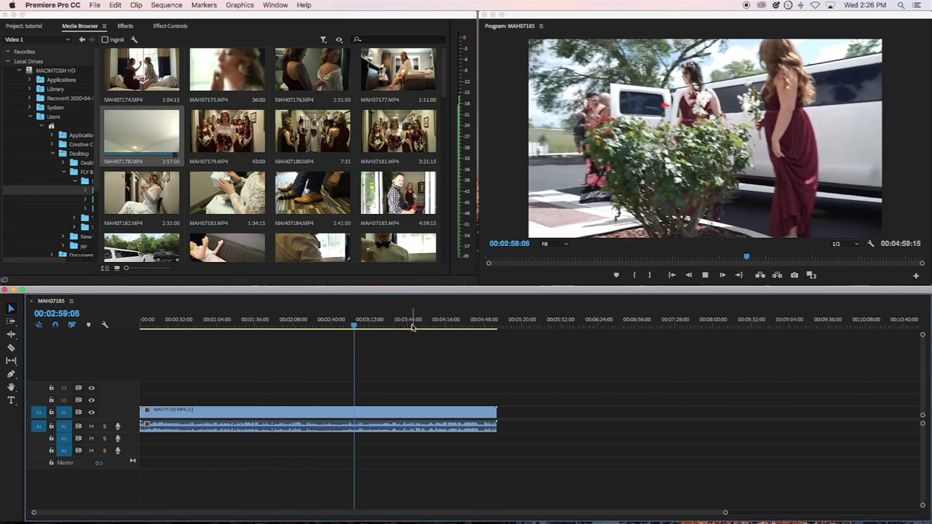
key(space)
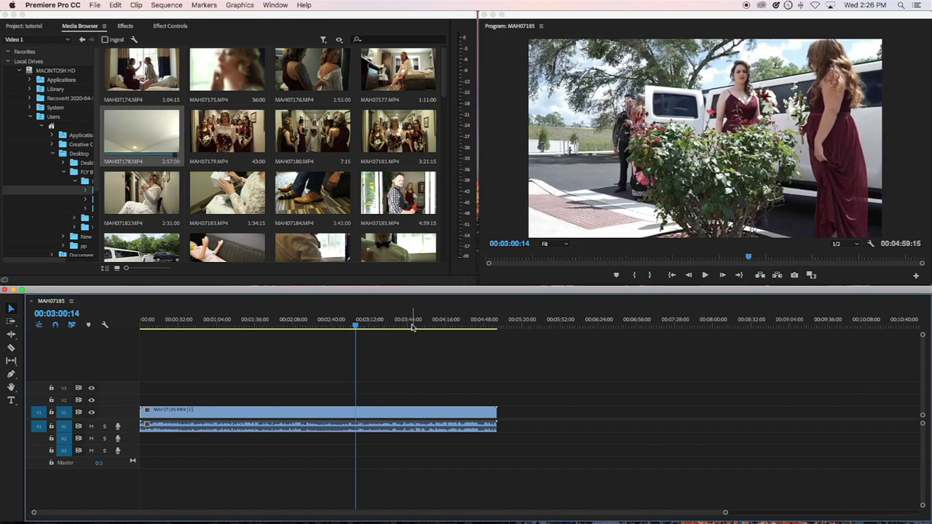
click(376, 325)
key(space)
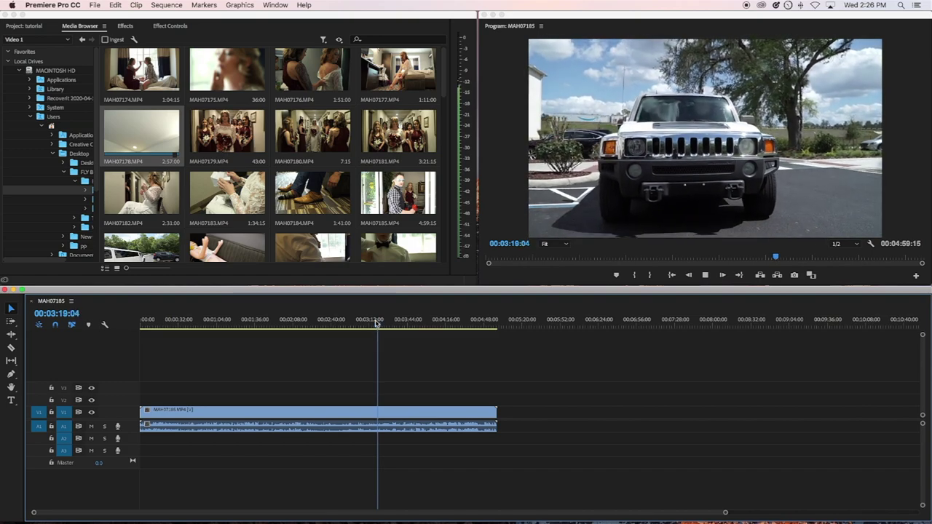
key(space)
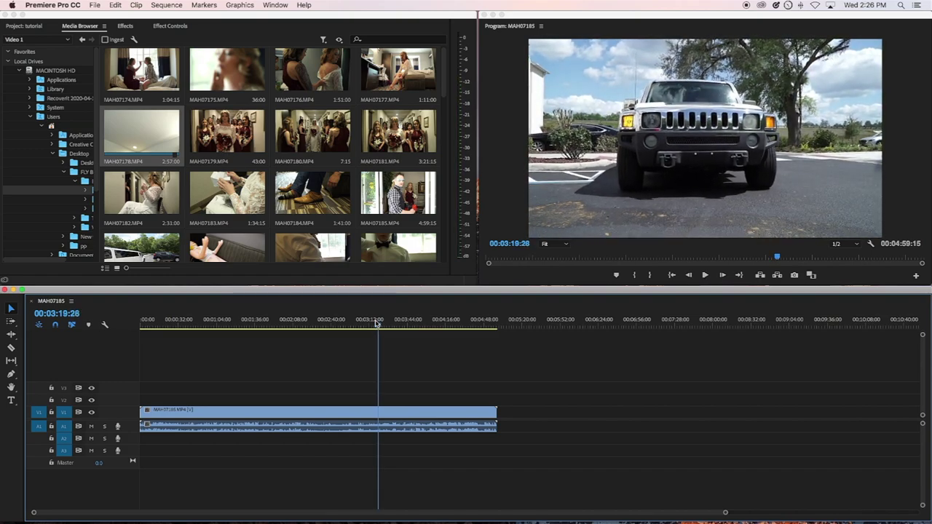